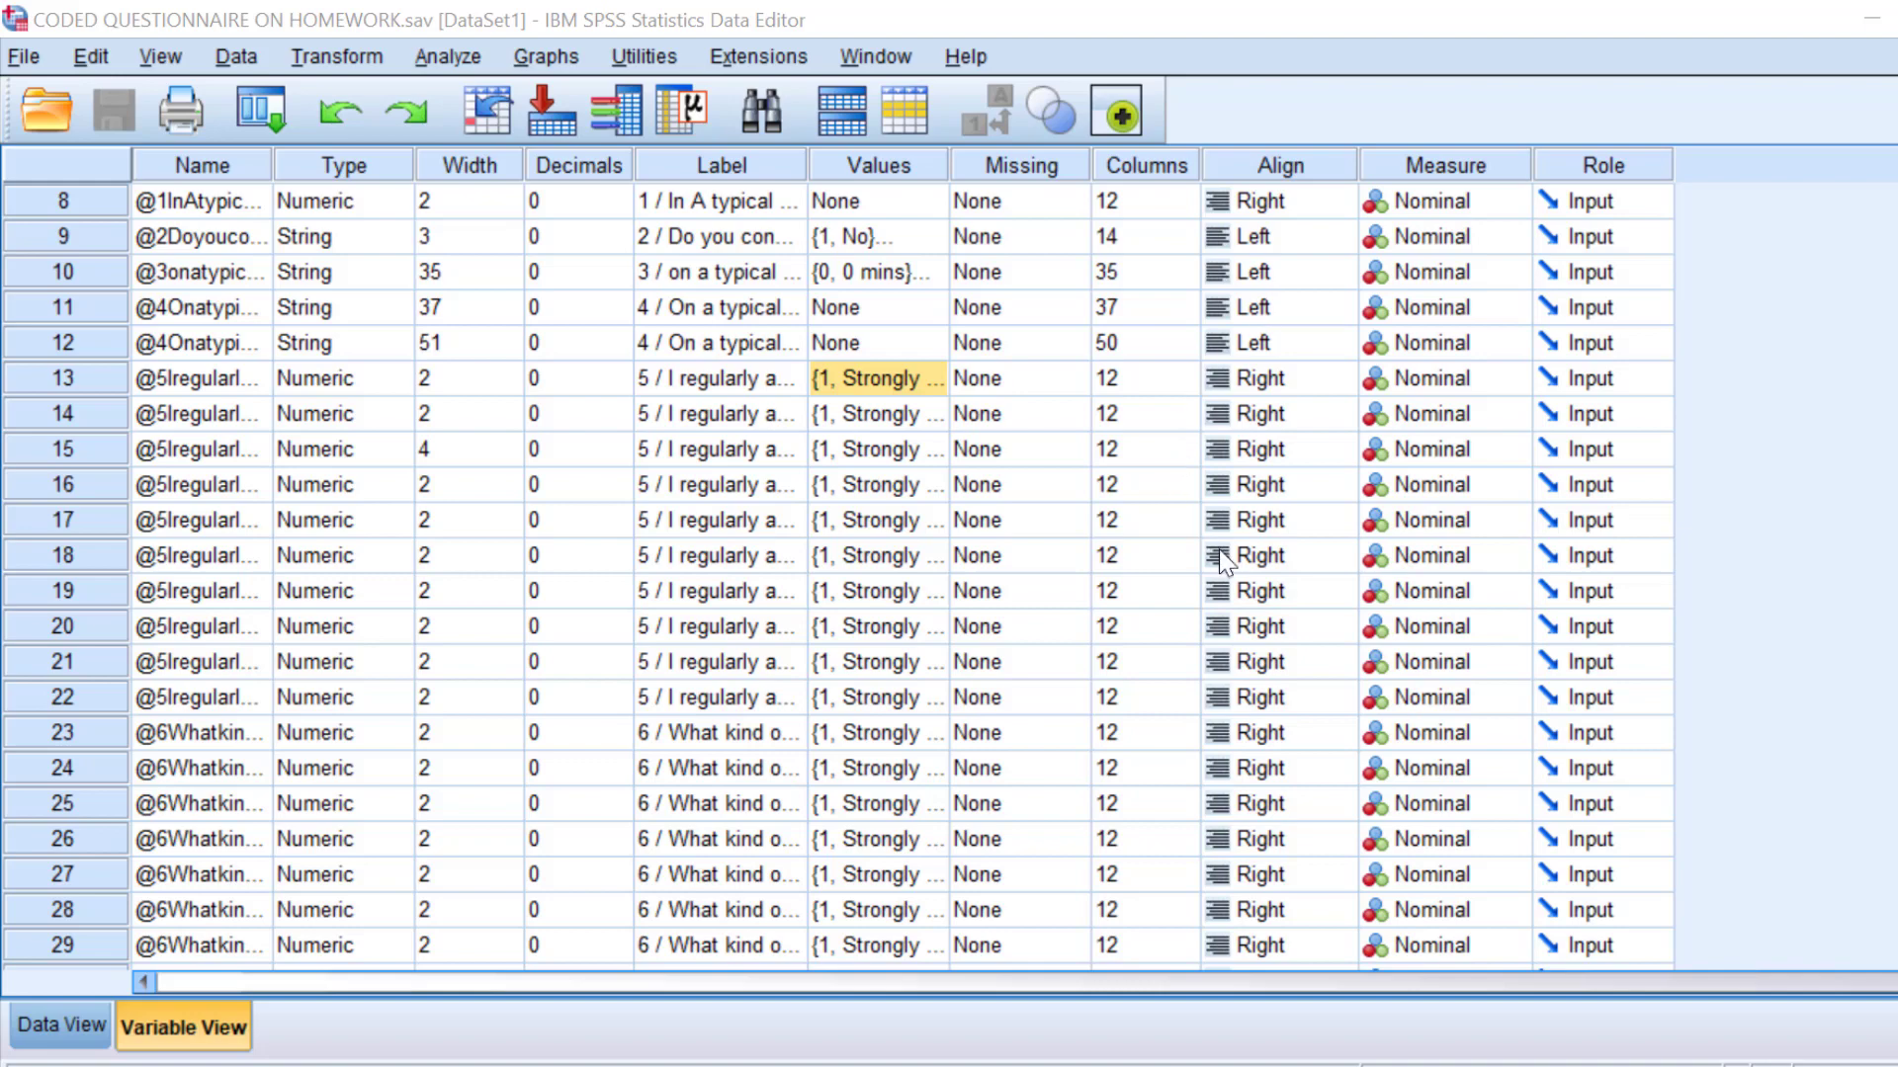
Check row 16's Strongly disagree to Strongly agree value labels, then scroll to variables 57–59.
{"action": "left_click", "coordinate": [933, 473]}
{"action": "left_click", "coordinate": [933, 473]}
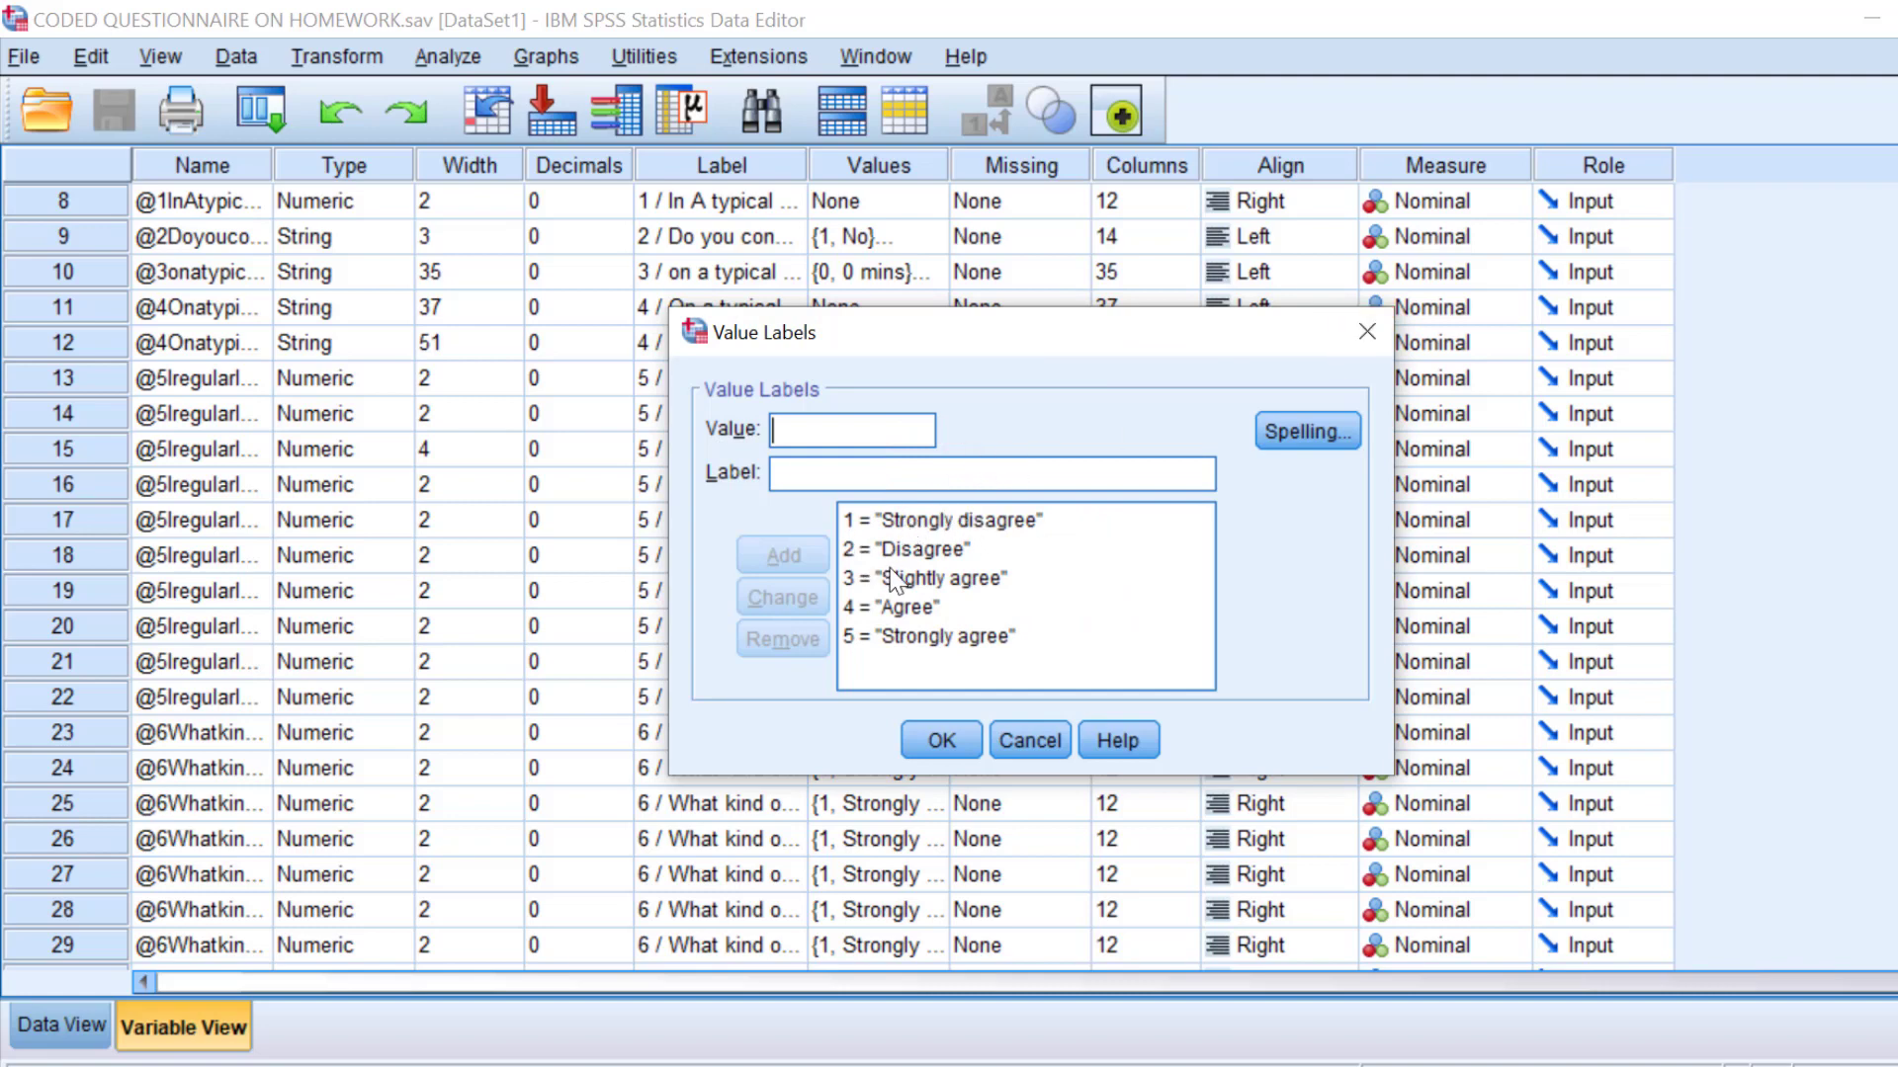
{"action": "left_click", "coordinate": [1367, 331]}
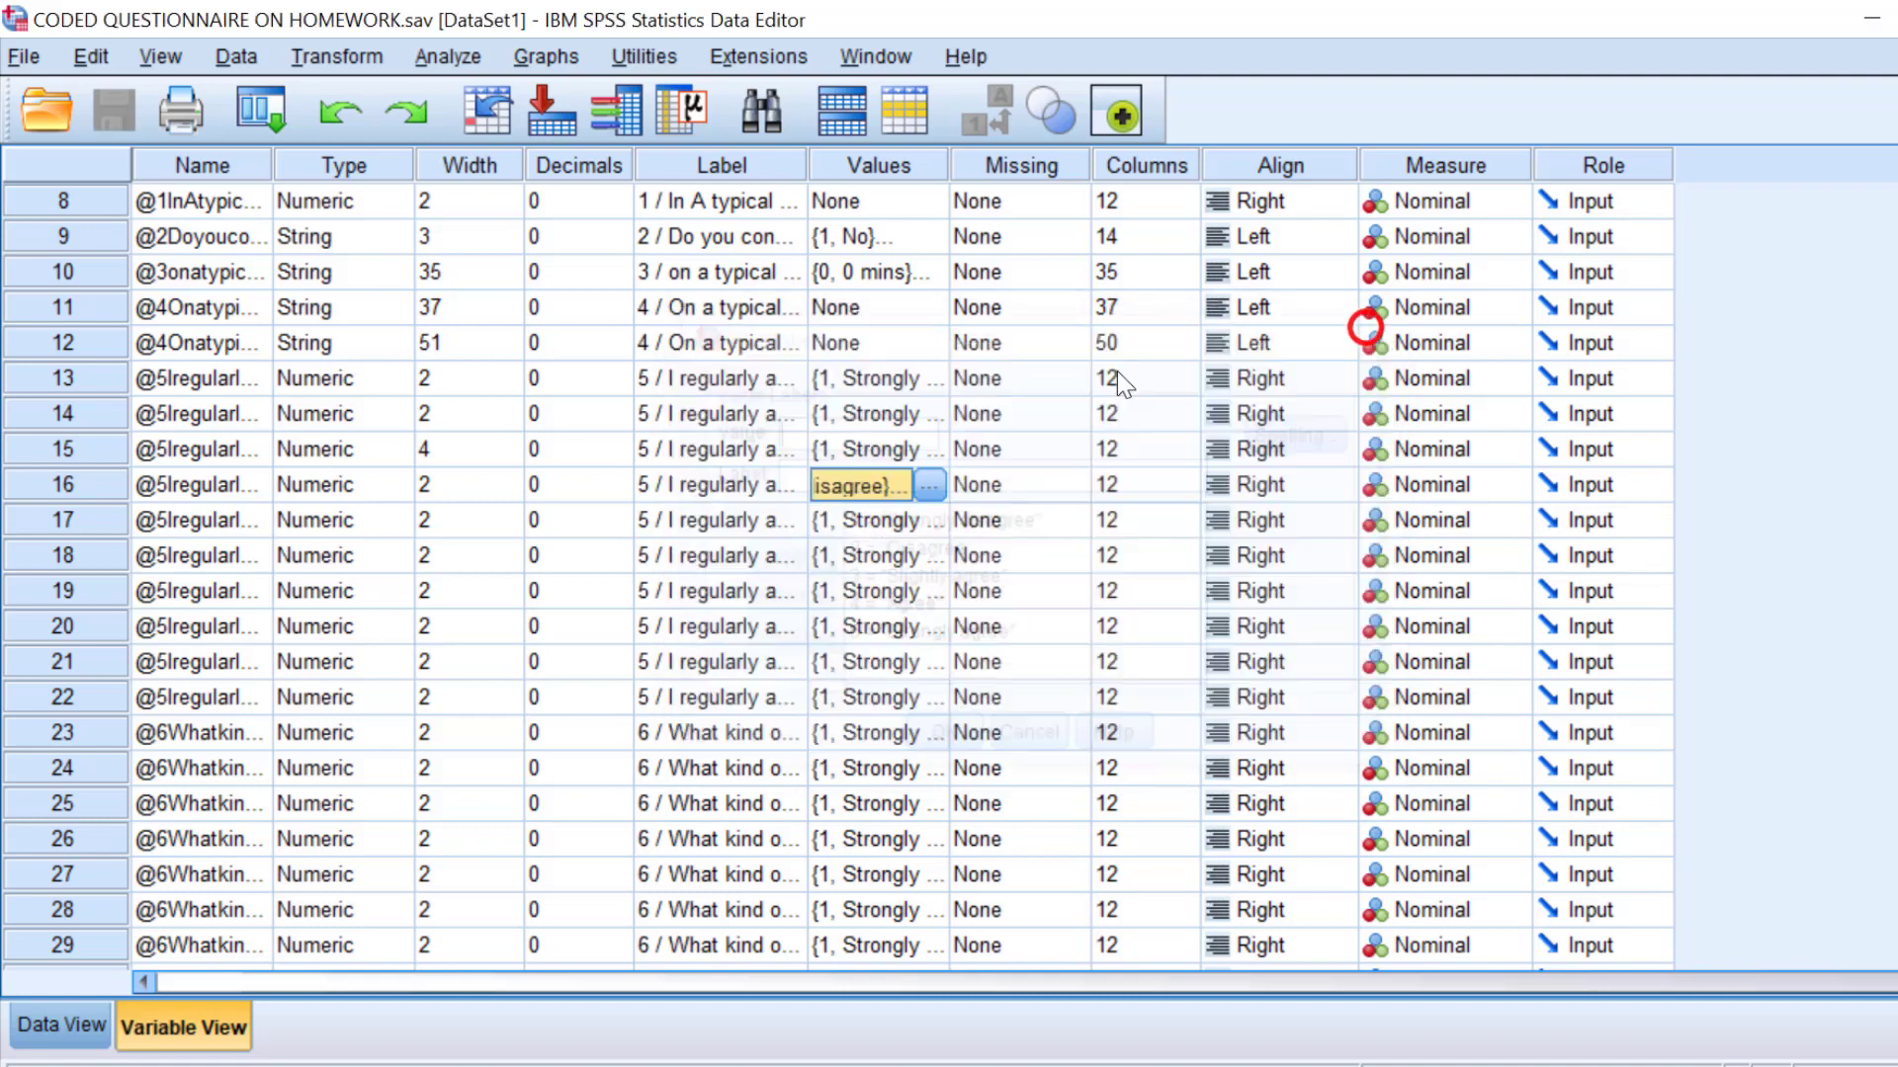
{"action": "left_click", "coordinate": [929, 484]}
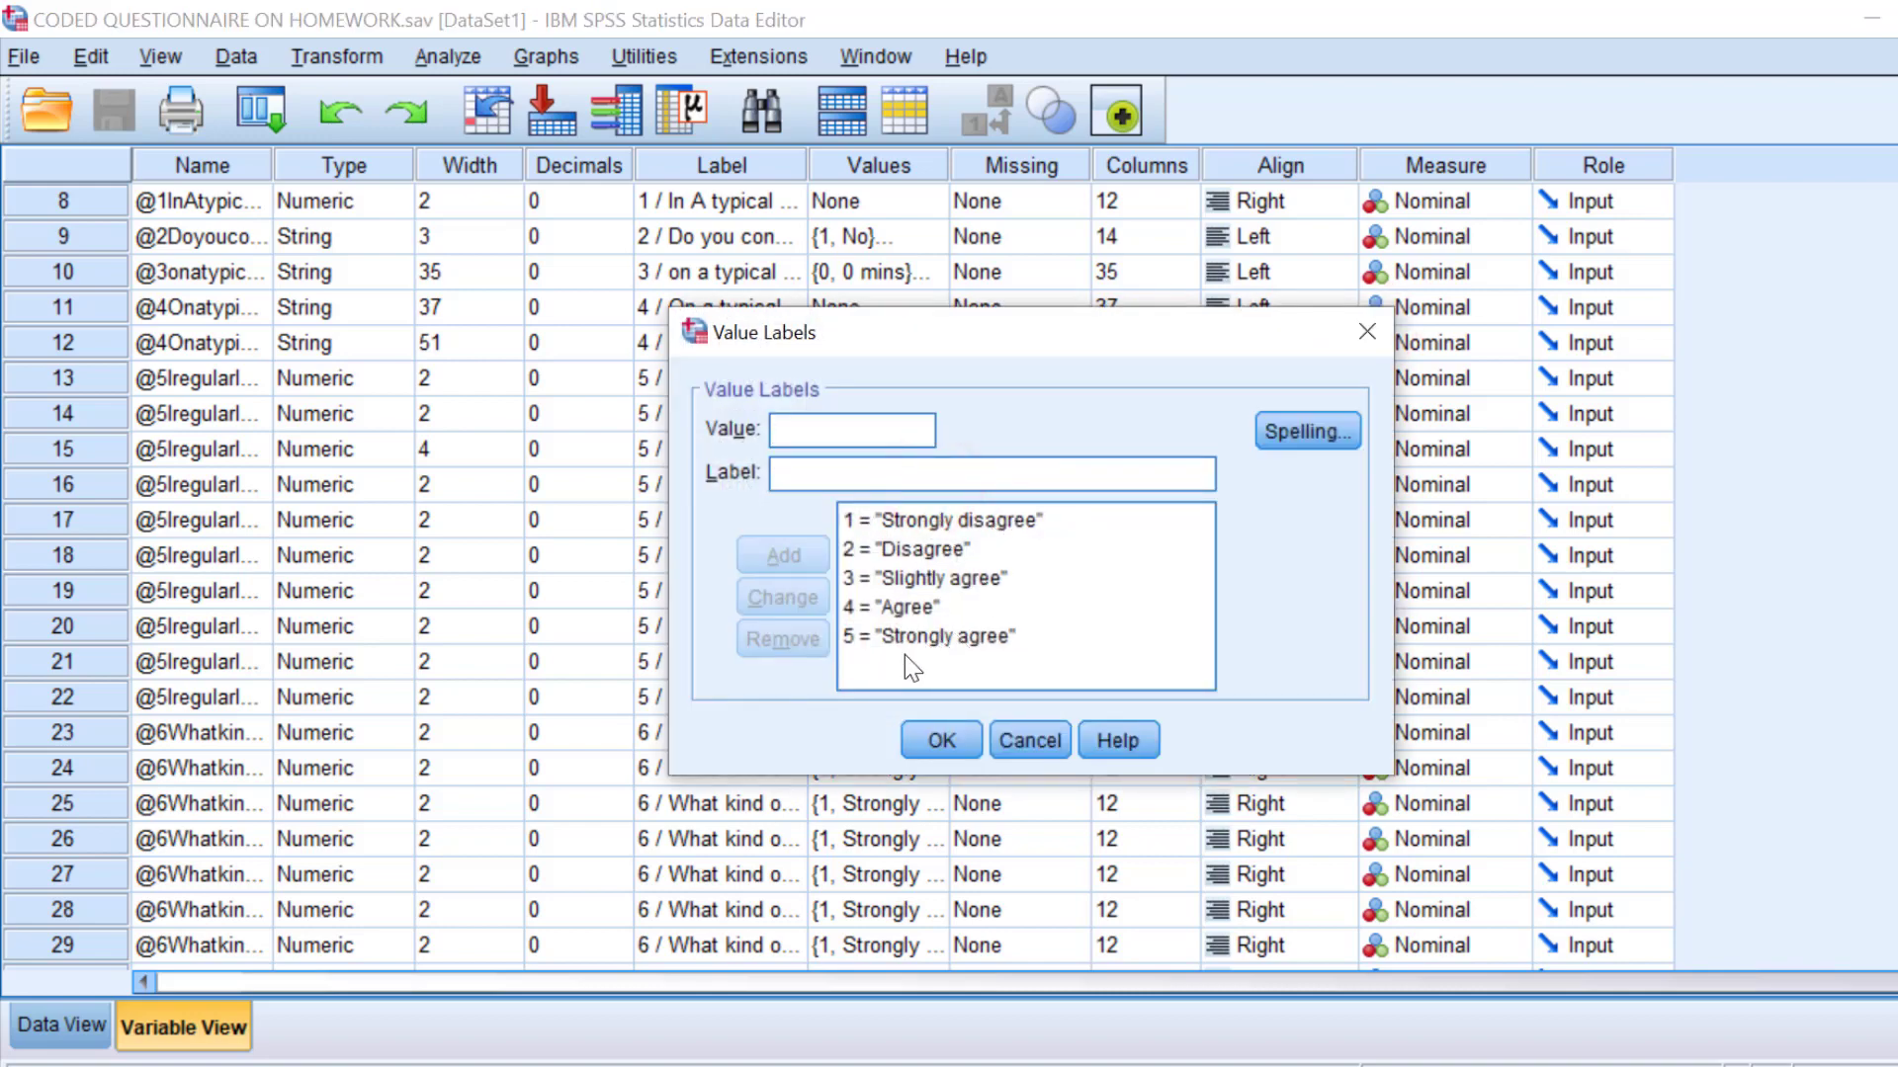
{"action": "left_click", "coordinate": [1367, 331]}
{"action": "scroll", "coordinate": [831, 639], "scroll_direction": "down", "scroll_amount": 14}
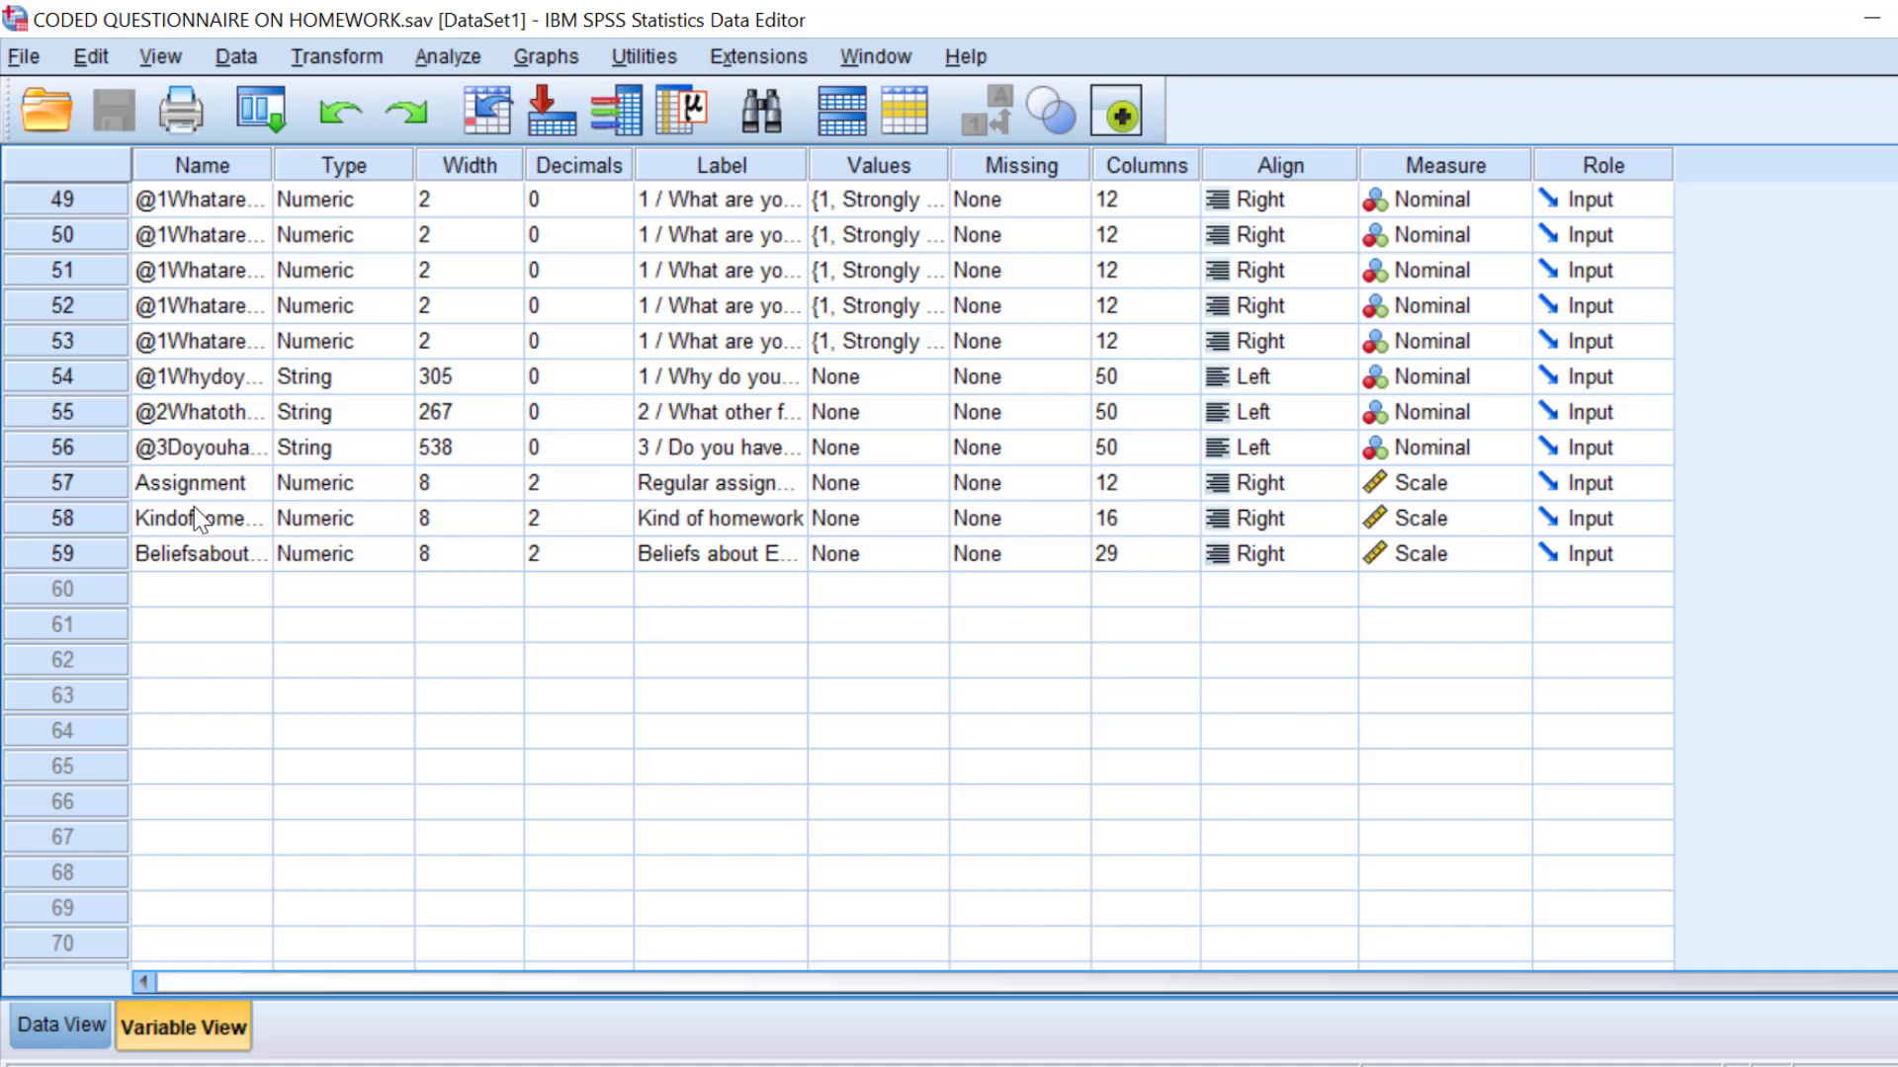
{"action": "left_click", "coordinate": [174, 486]}
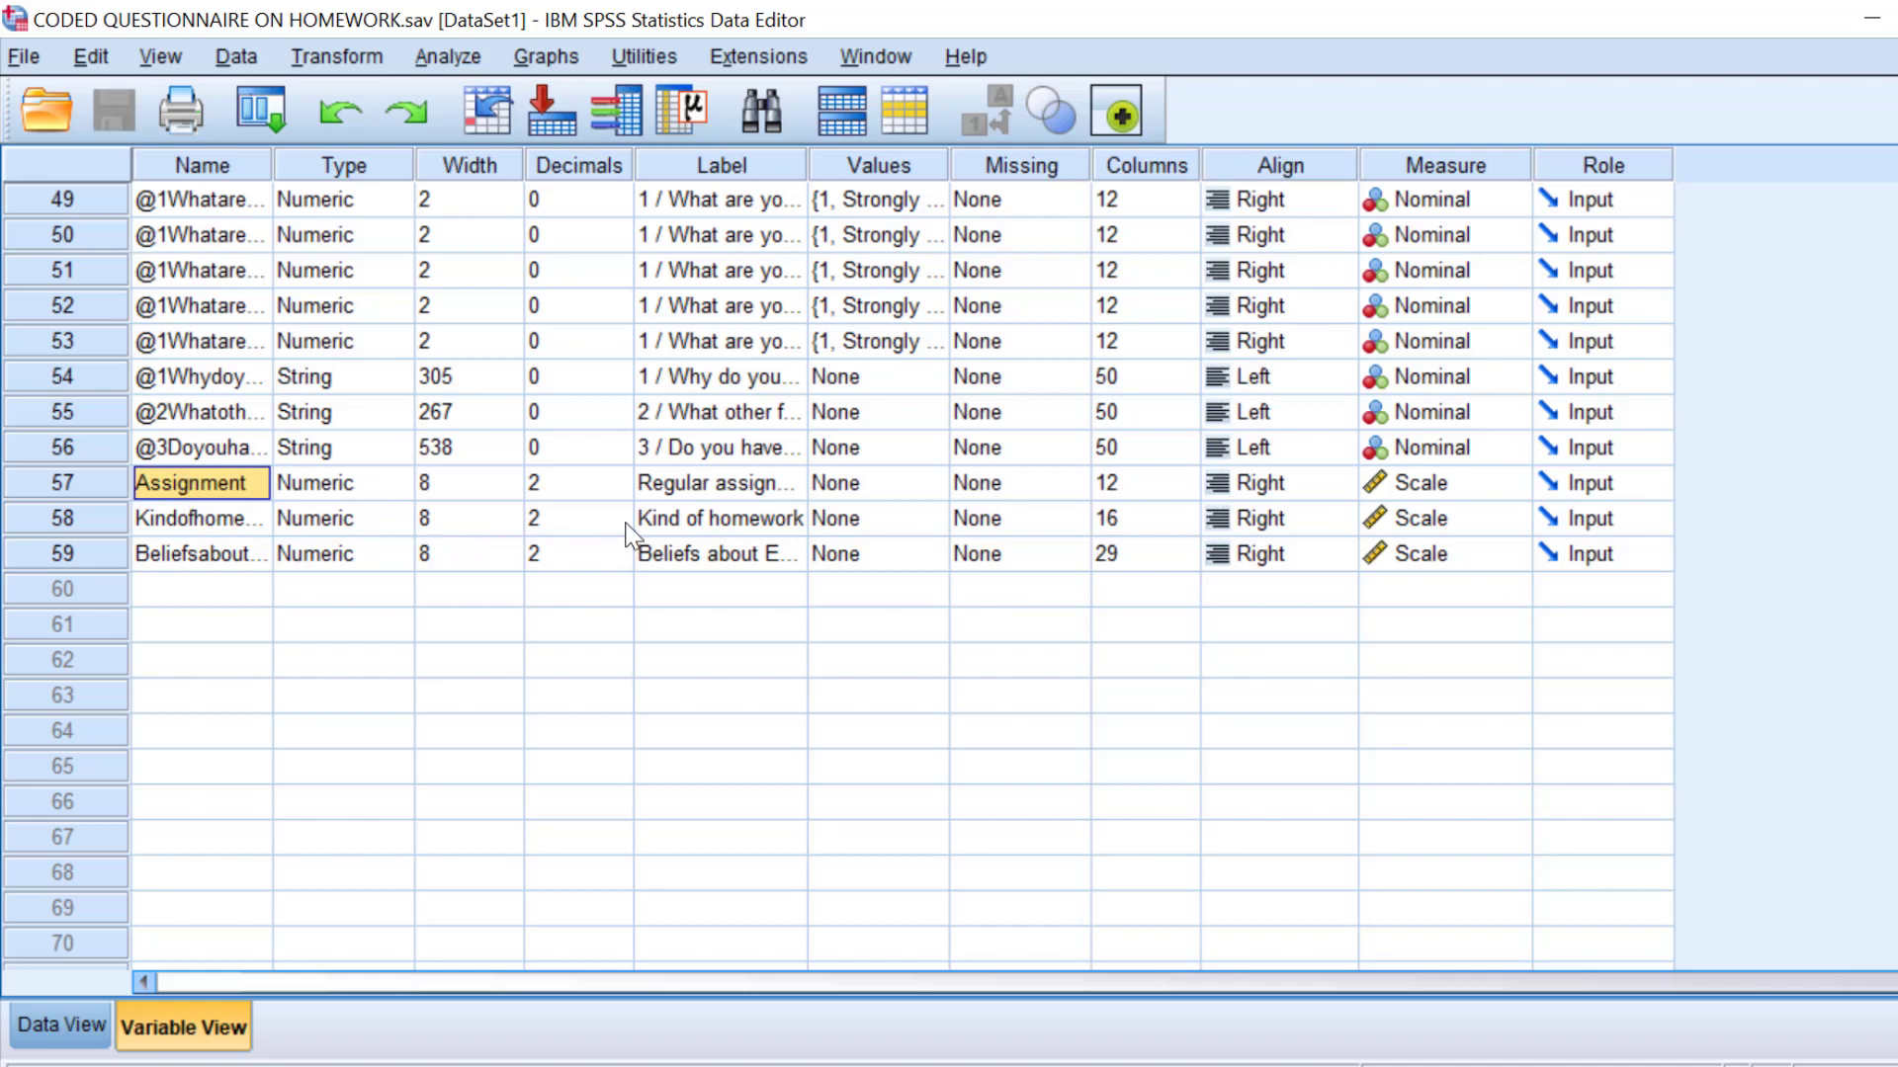
{"action": "scroll", "coordinate": [628, 534], "scroll_direction": "up", "scroll_amount": 15}
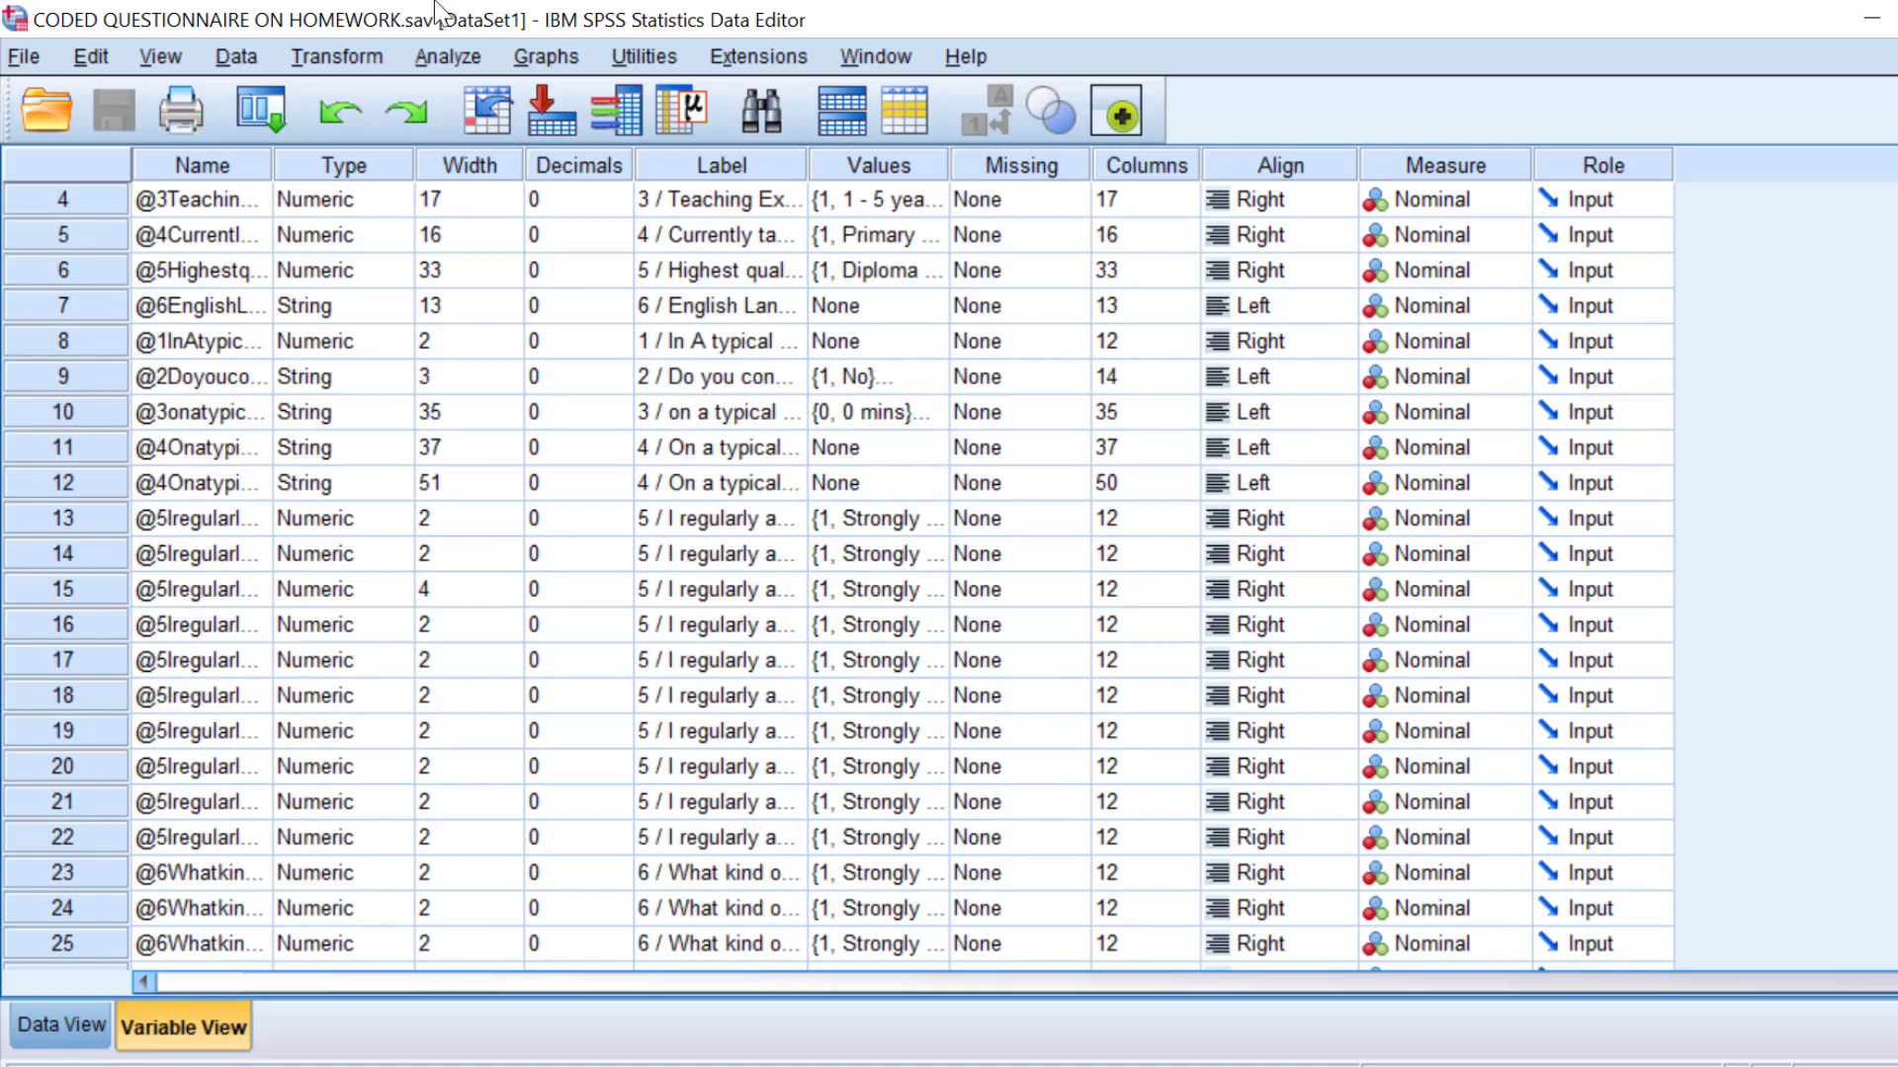
Start an Explore analysis with the homework-assignment item as the dependent variable.
{"action": "left_click", "coordinate": [446, 60]}
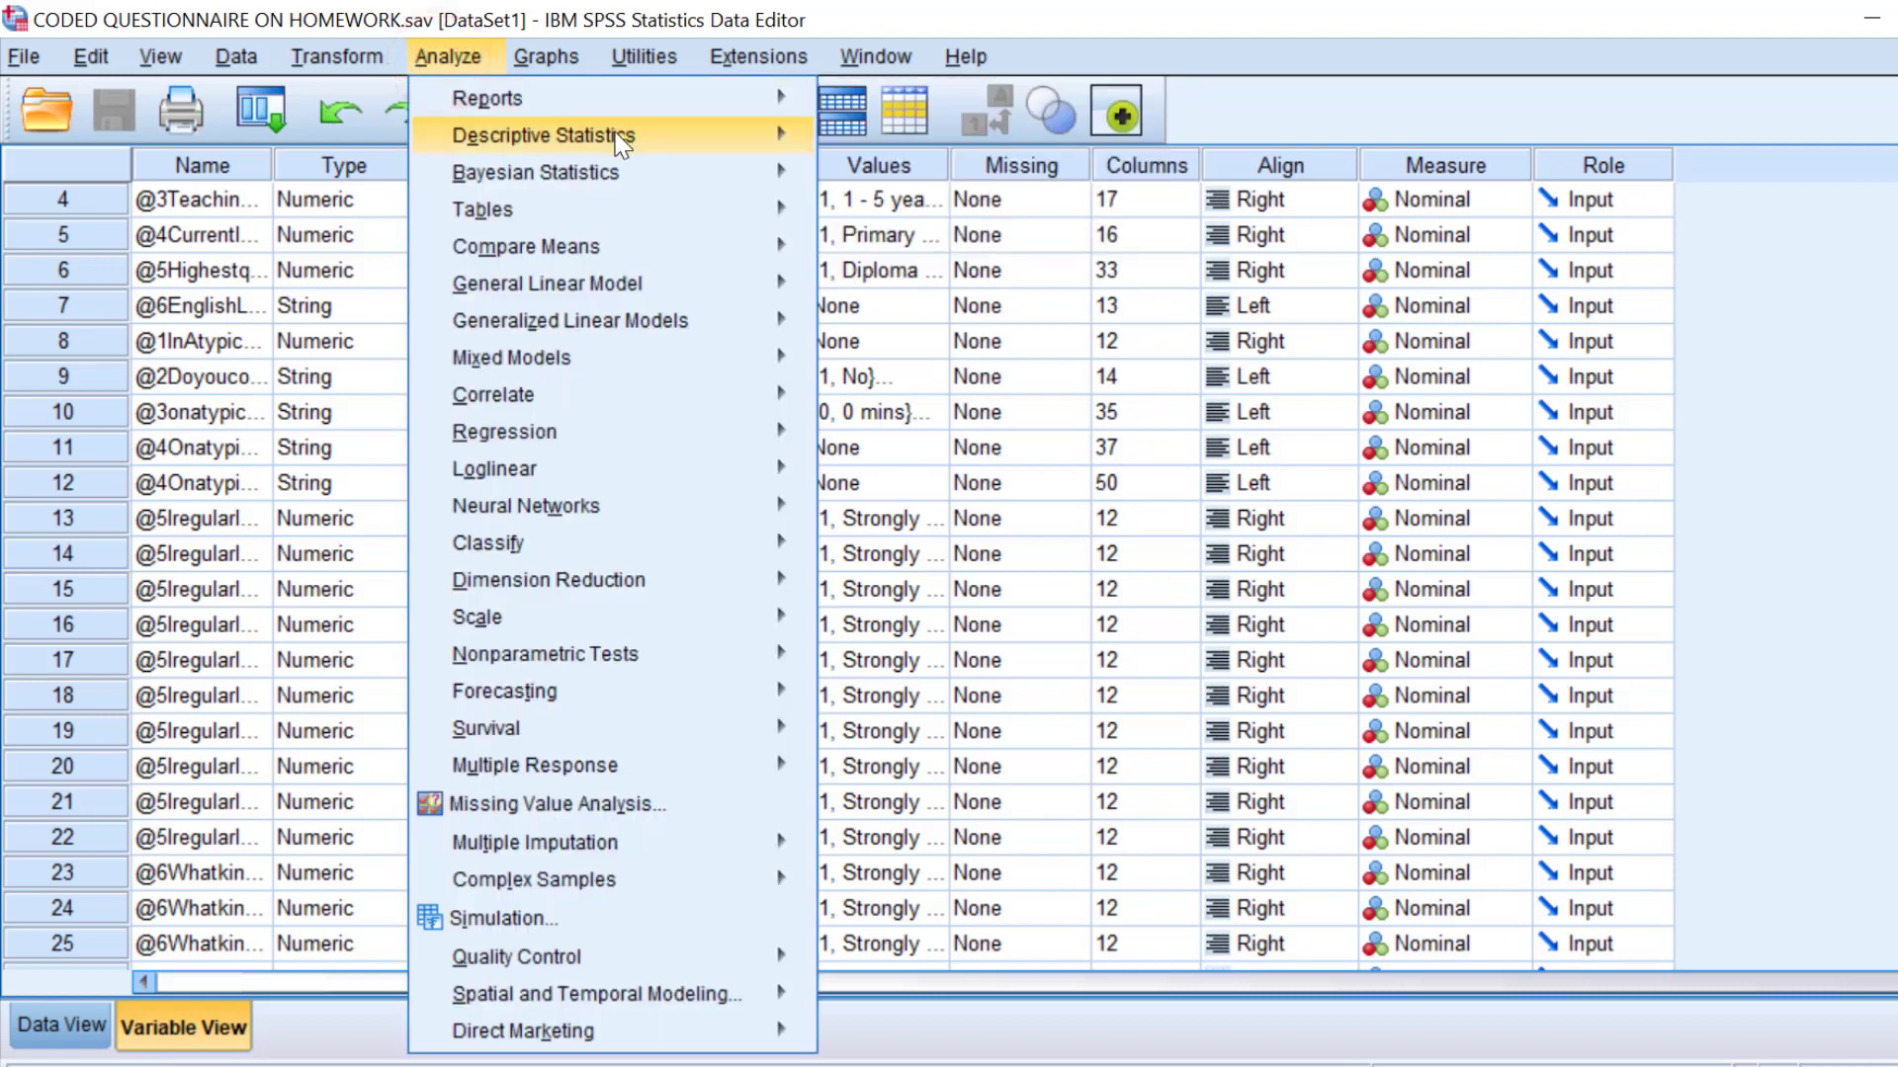
{"action": "left_click", "coordinate": [583, 128]}
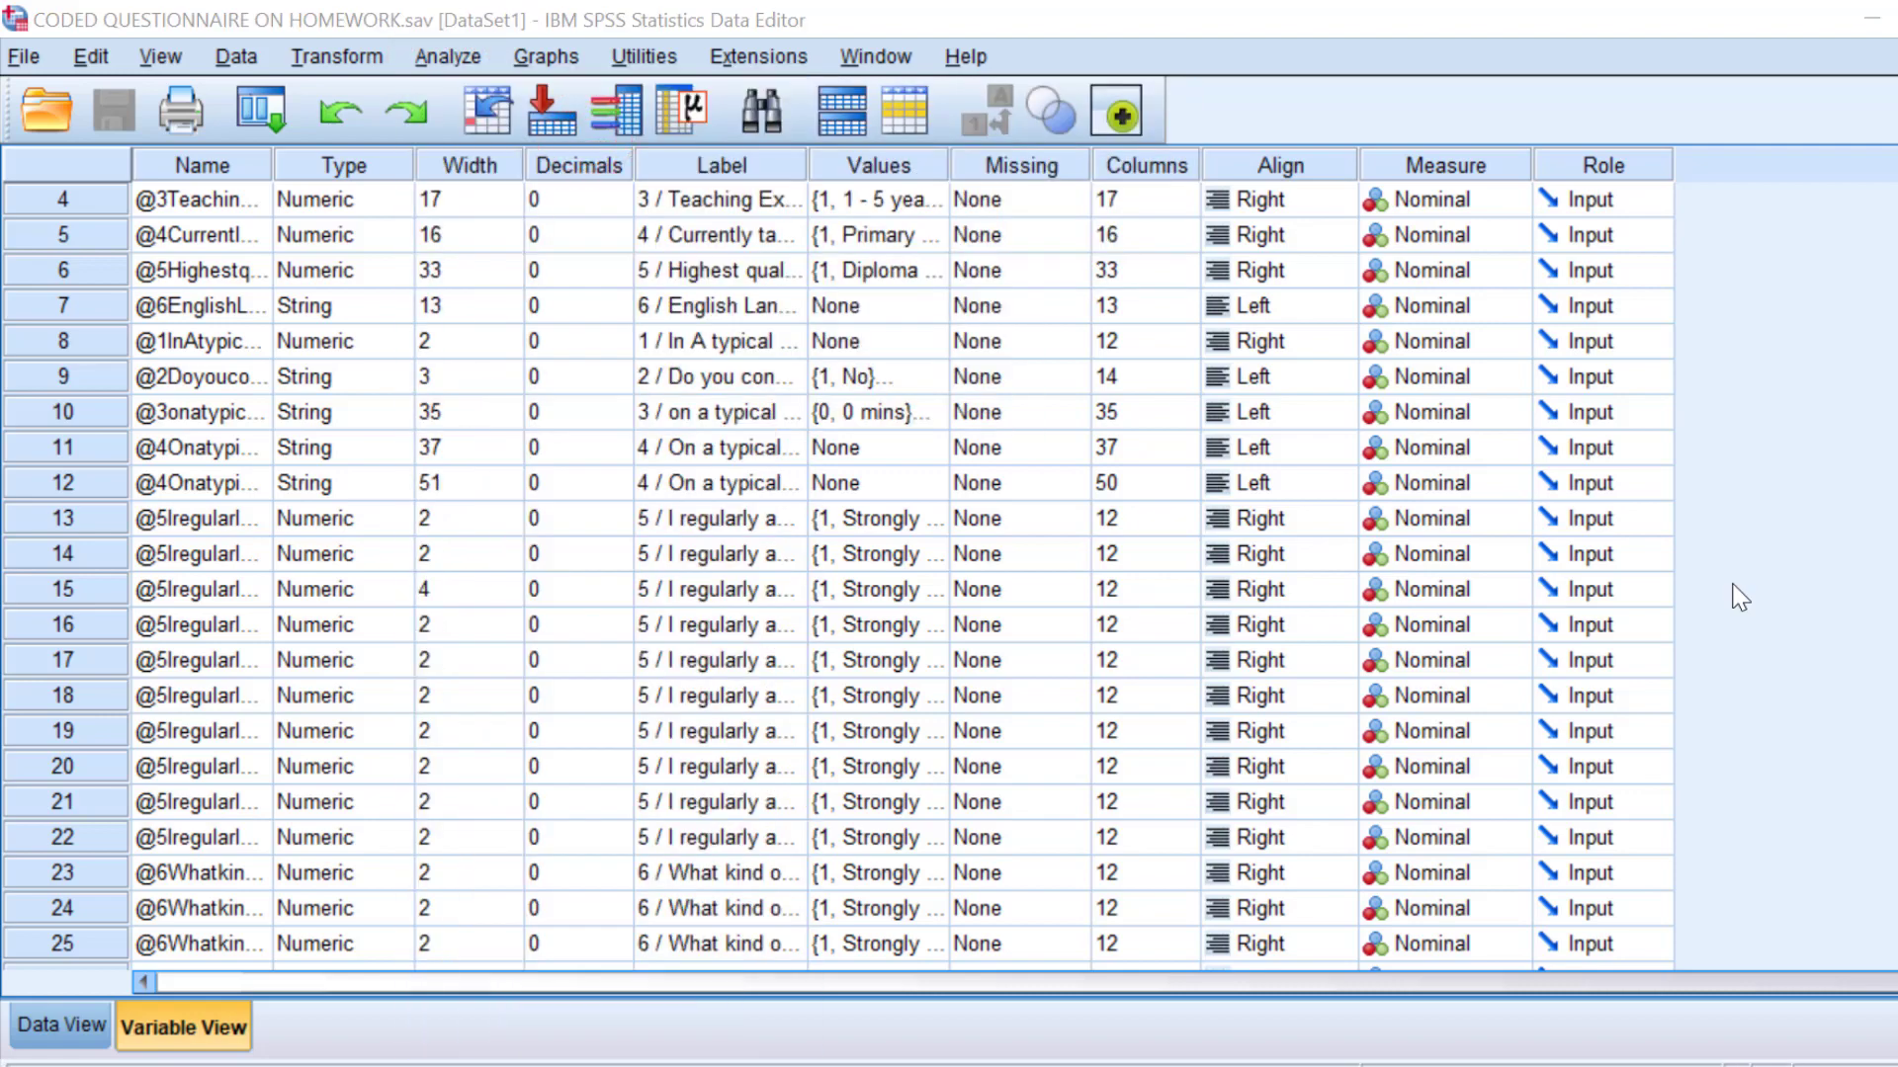
{"action": "left_click", "coordinate": [447, 59]}
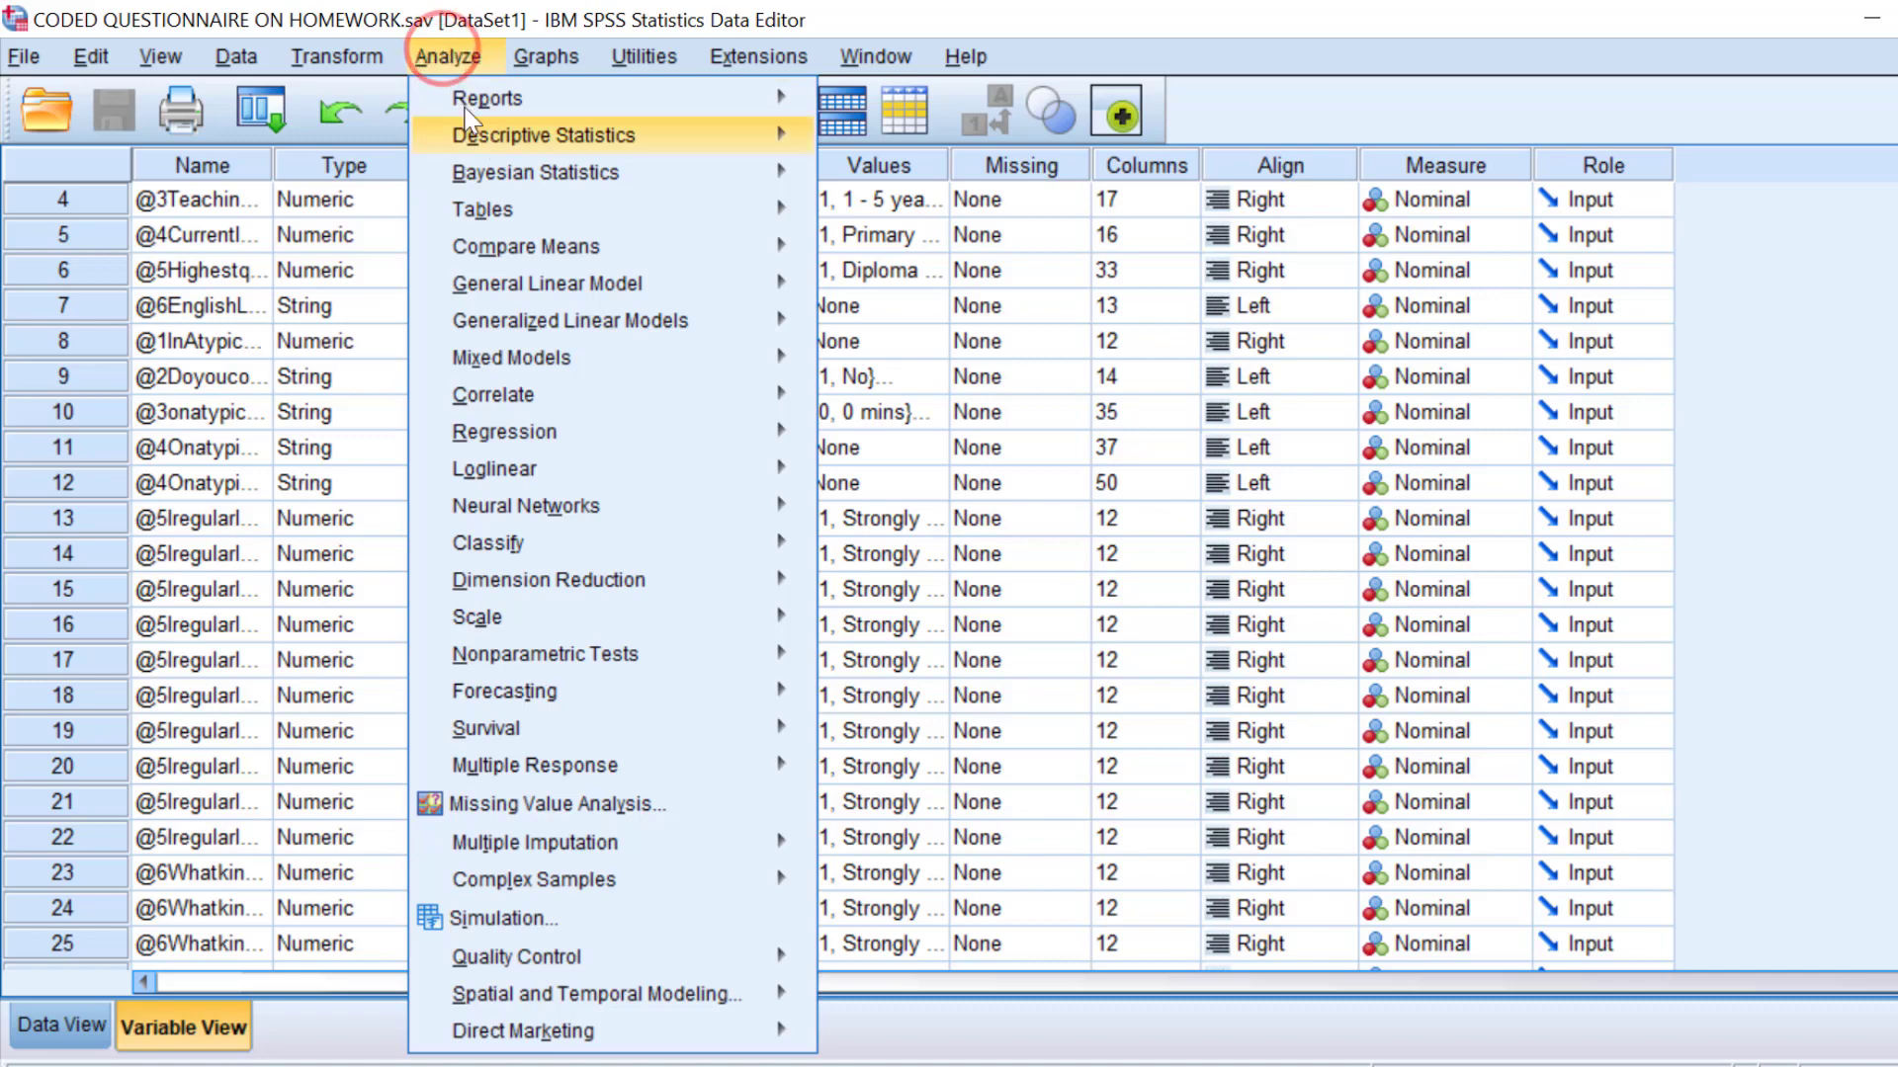
{"action": "mouse_move", "coordinate": [547, 146]}
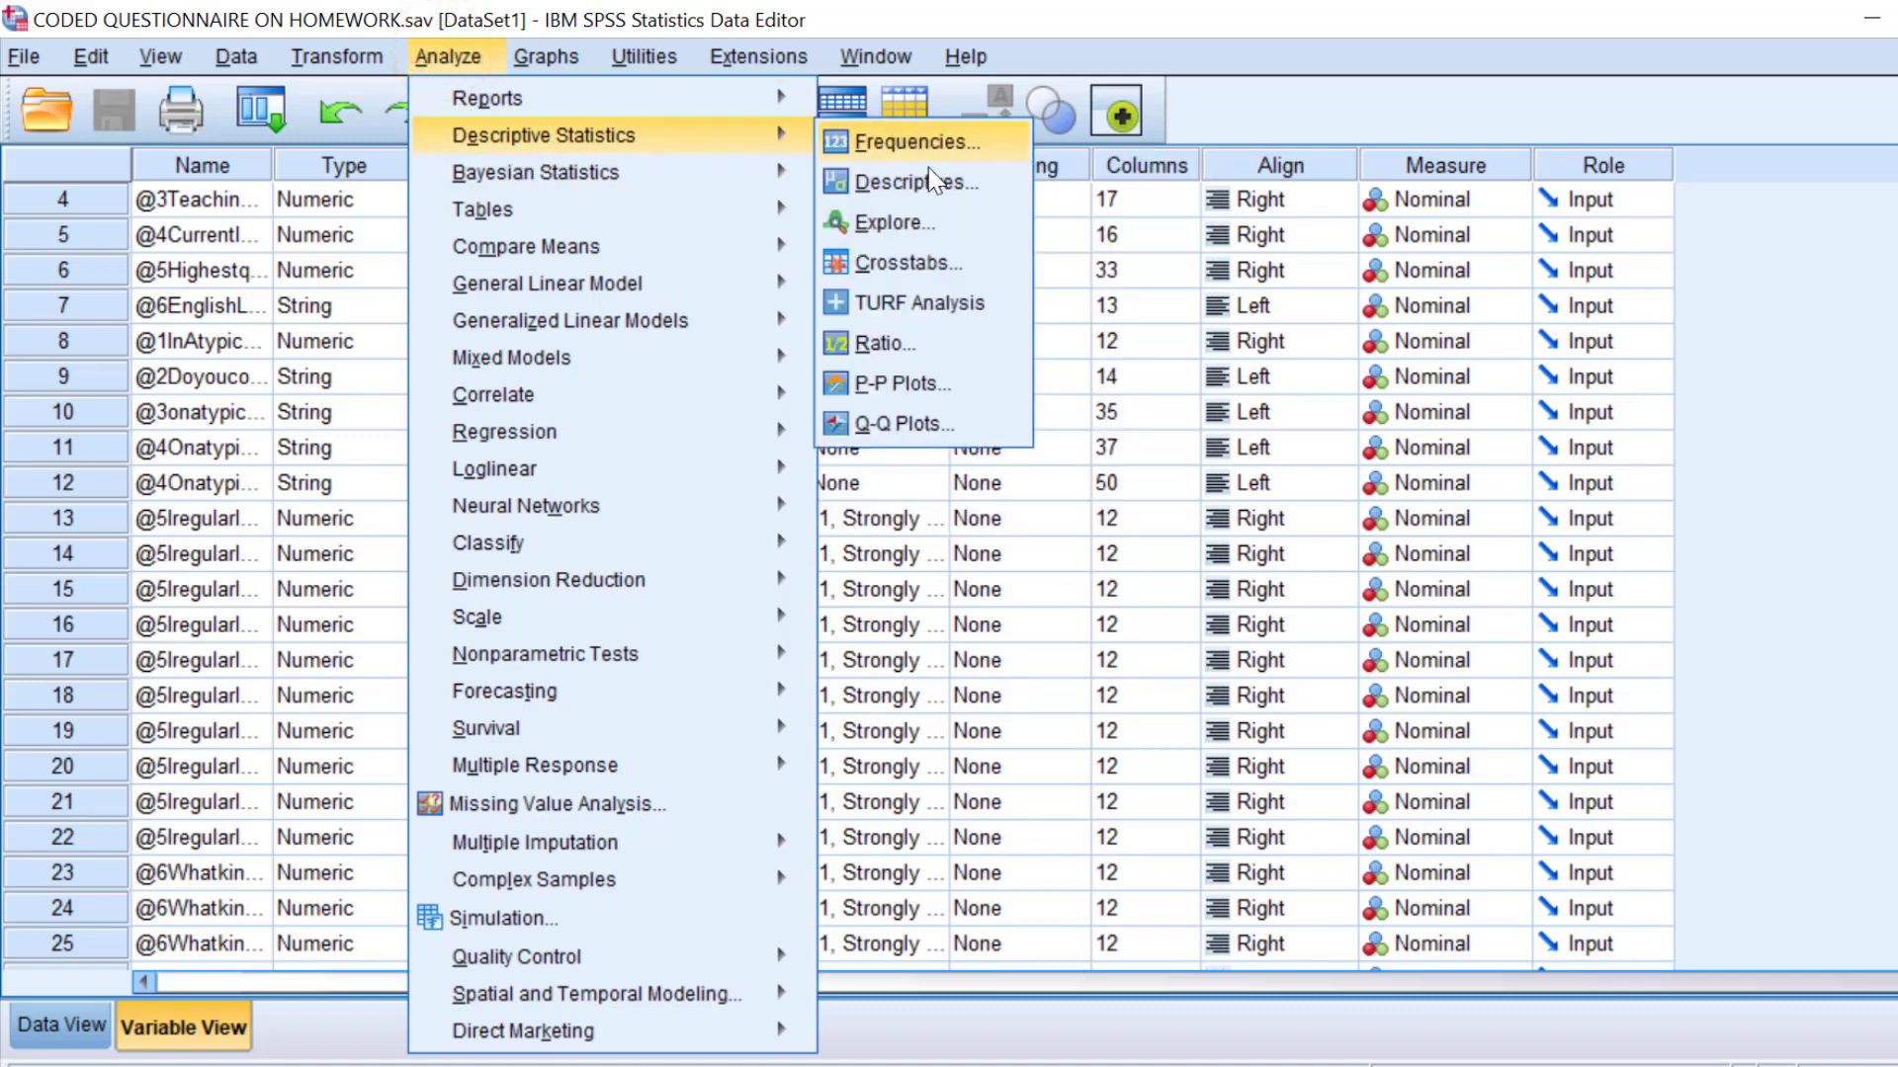
{"action": "left_click", "coordinate": [907, 218]}
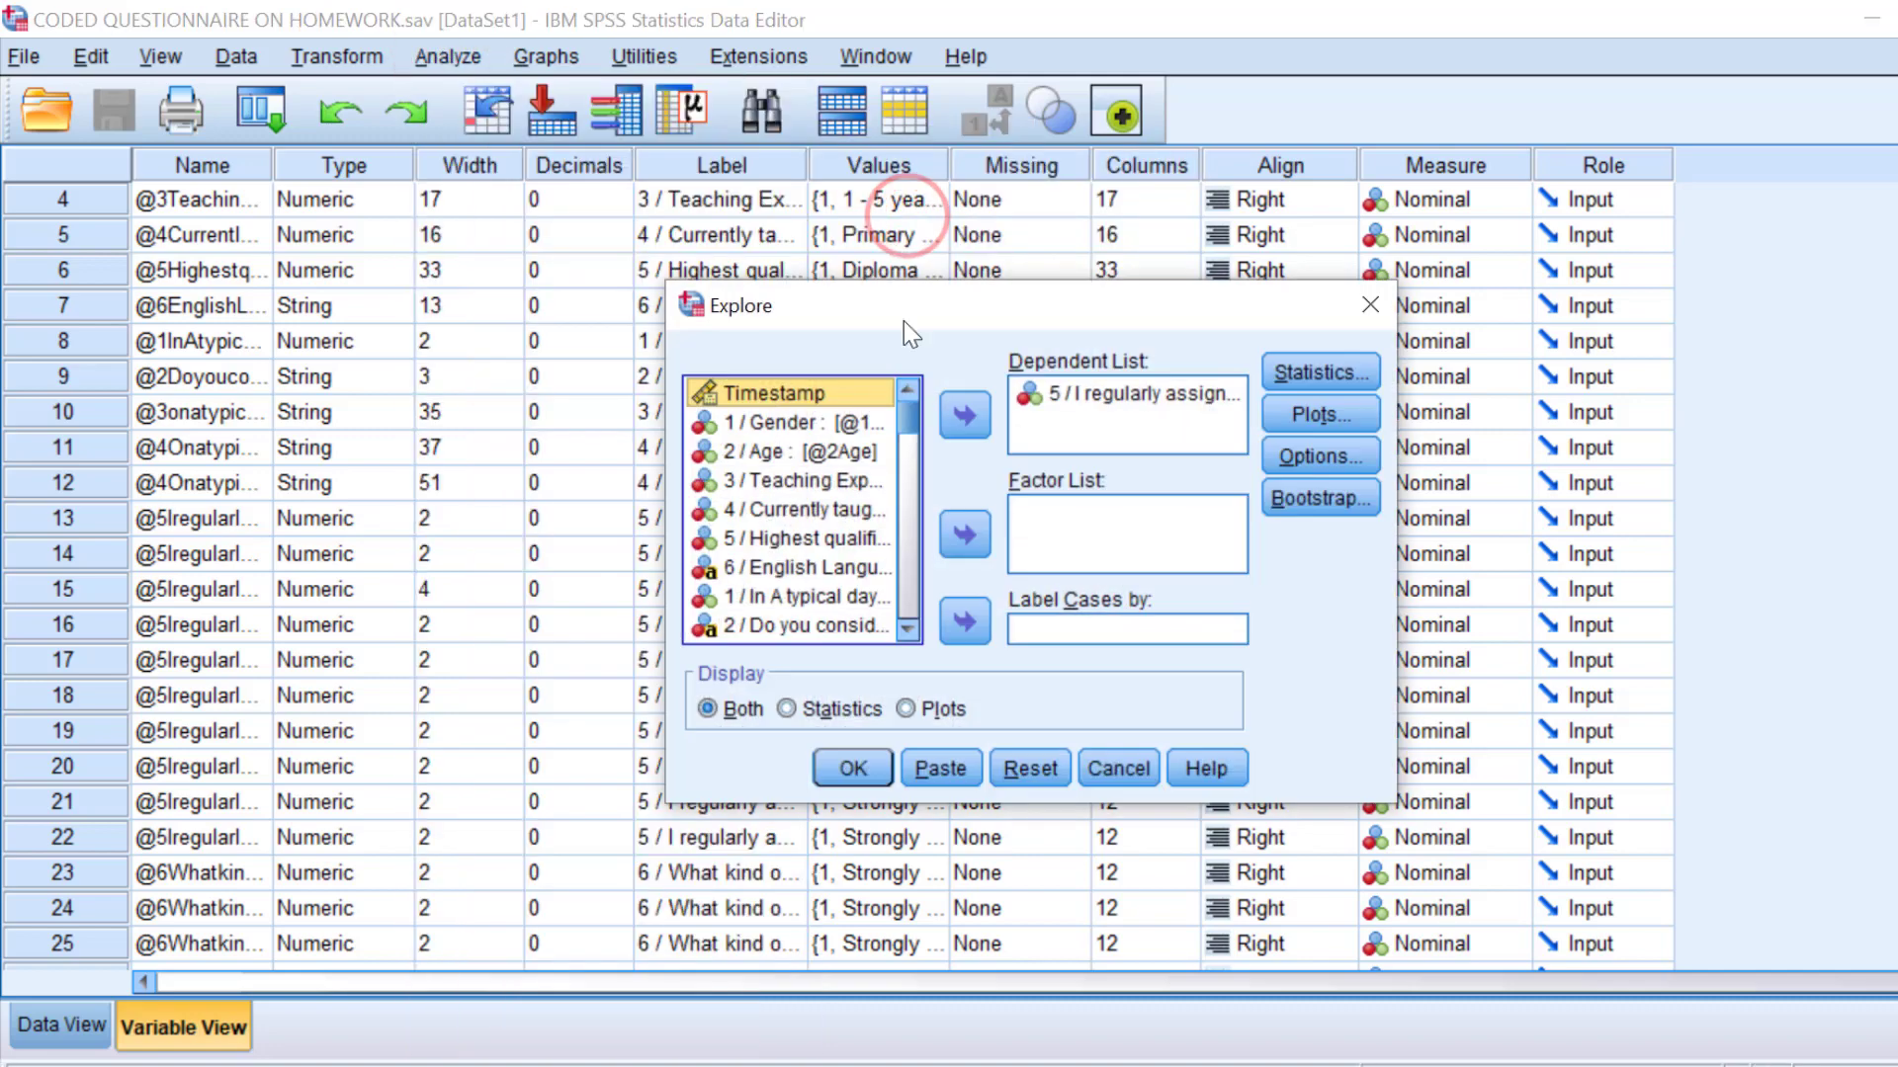
{"action": "left_click", "coordinate": [1088, 393]}
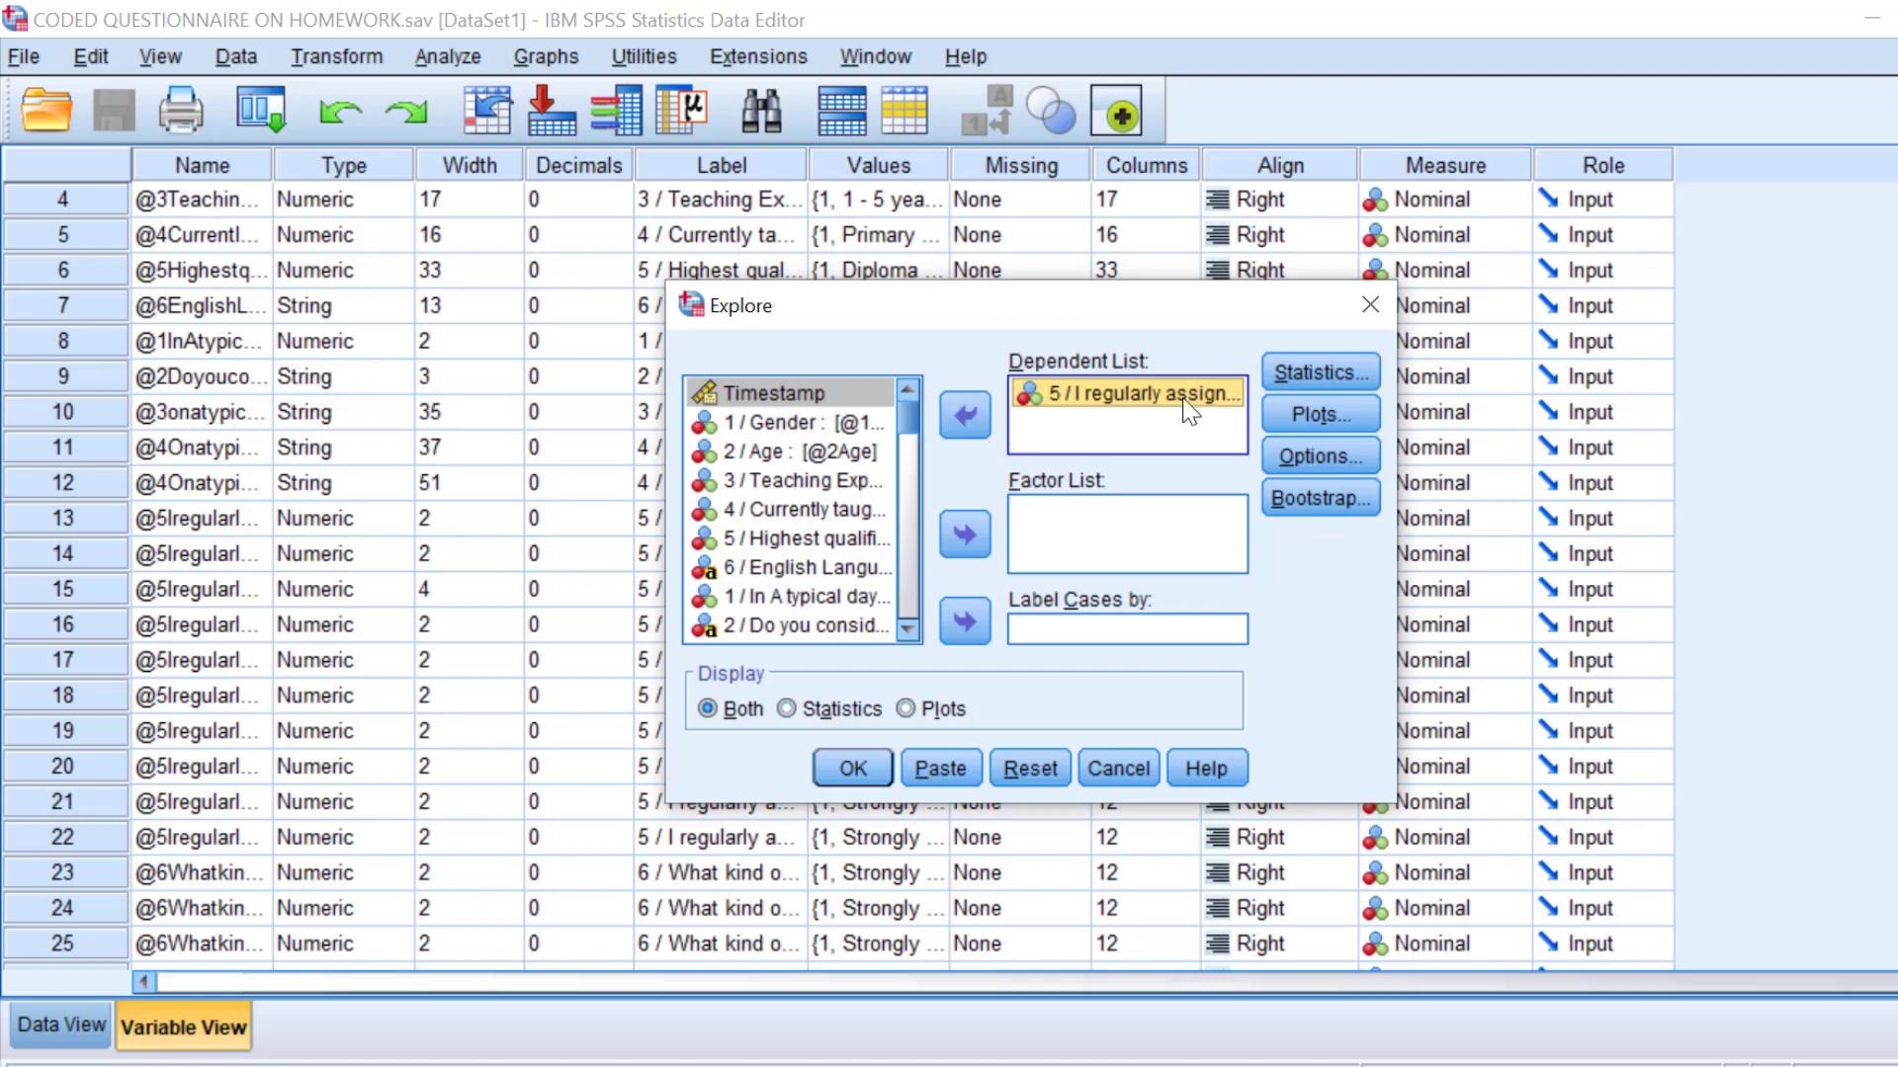
Request descriptives with a 95% mean interval and normality plots without boxplots, then run it.
{"action": "left_click", "coordinate": [1282, 370]}
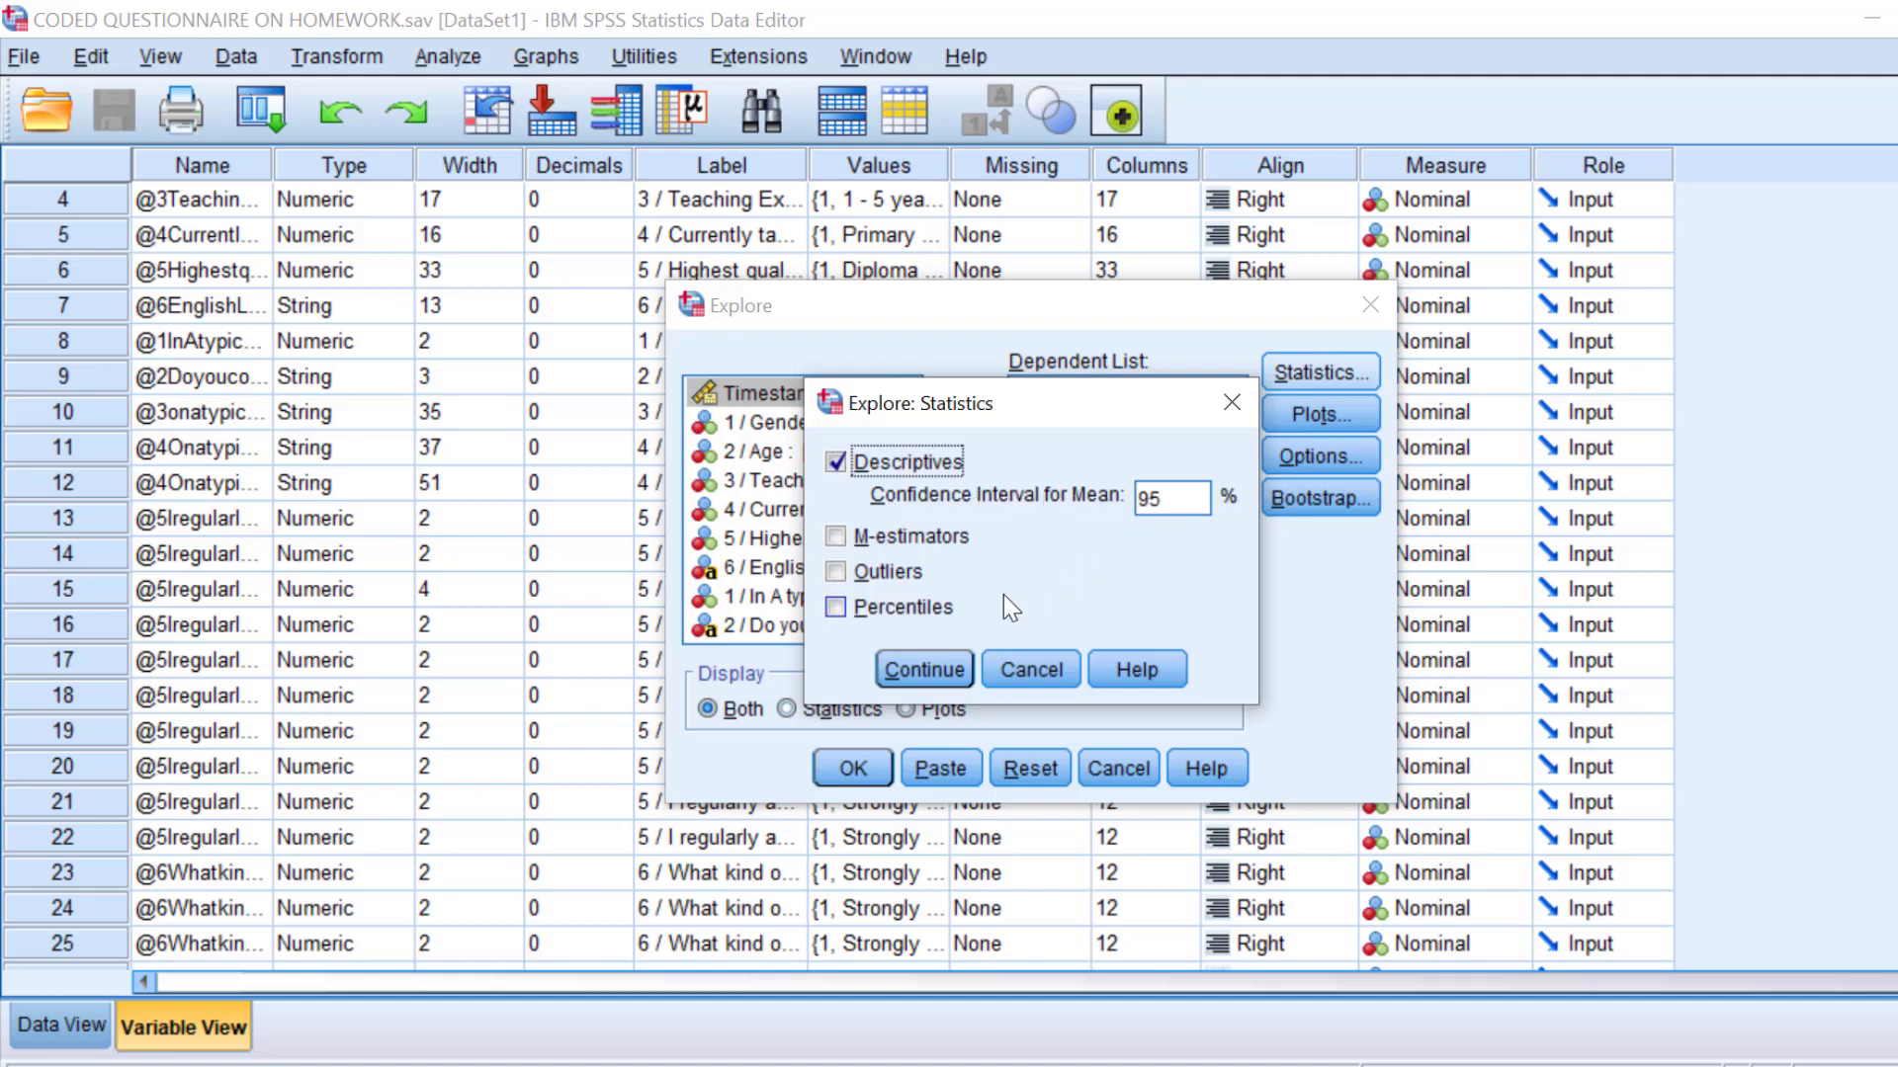
{"action": "left_click", "coordinate": [934, 658]}
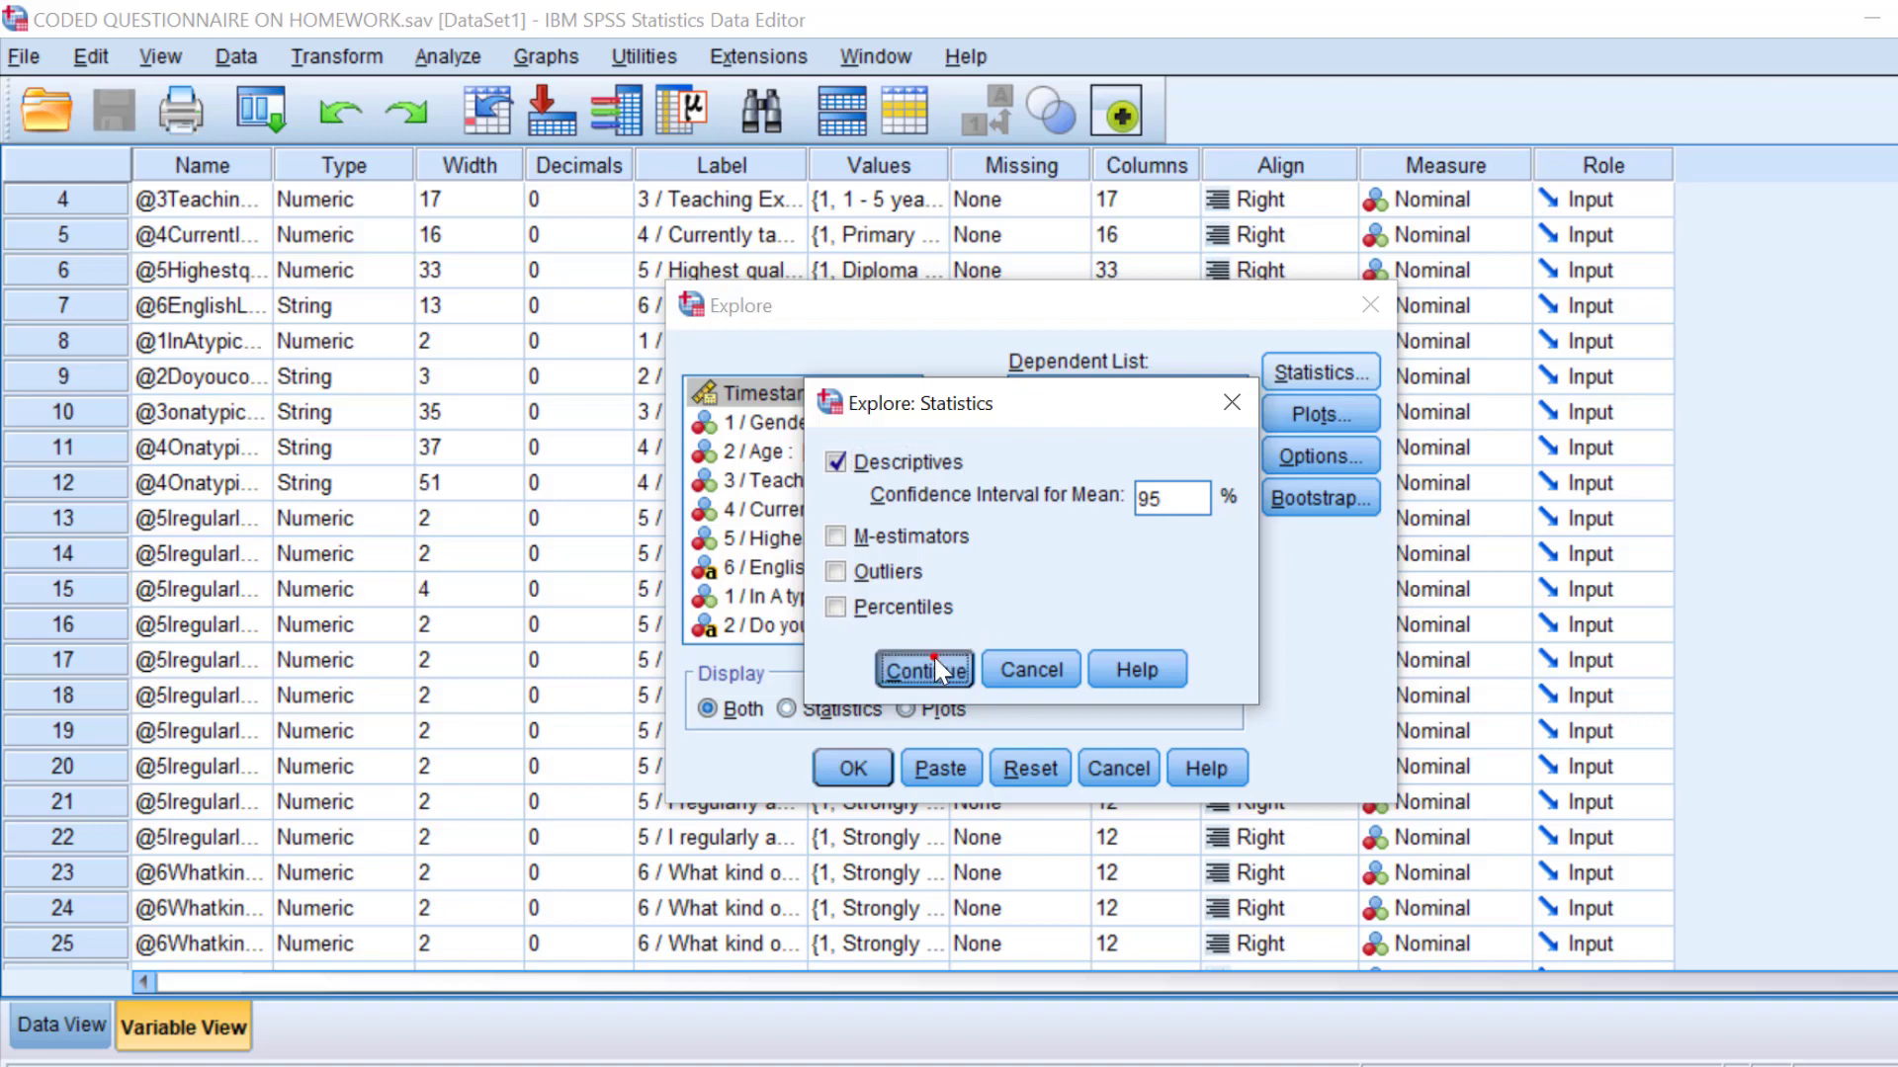
{"action": "left_click", "coordinate": [1317, 415]}
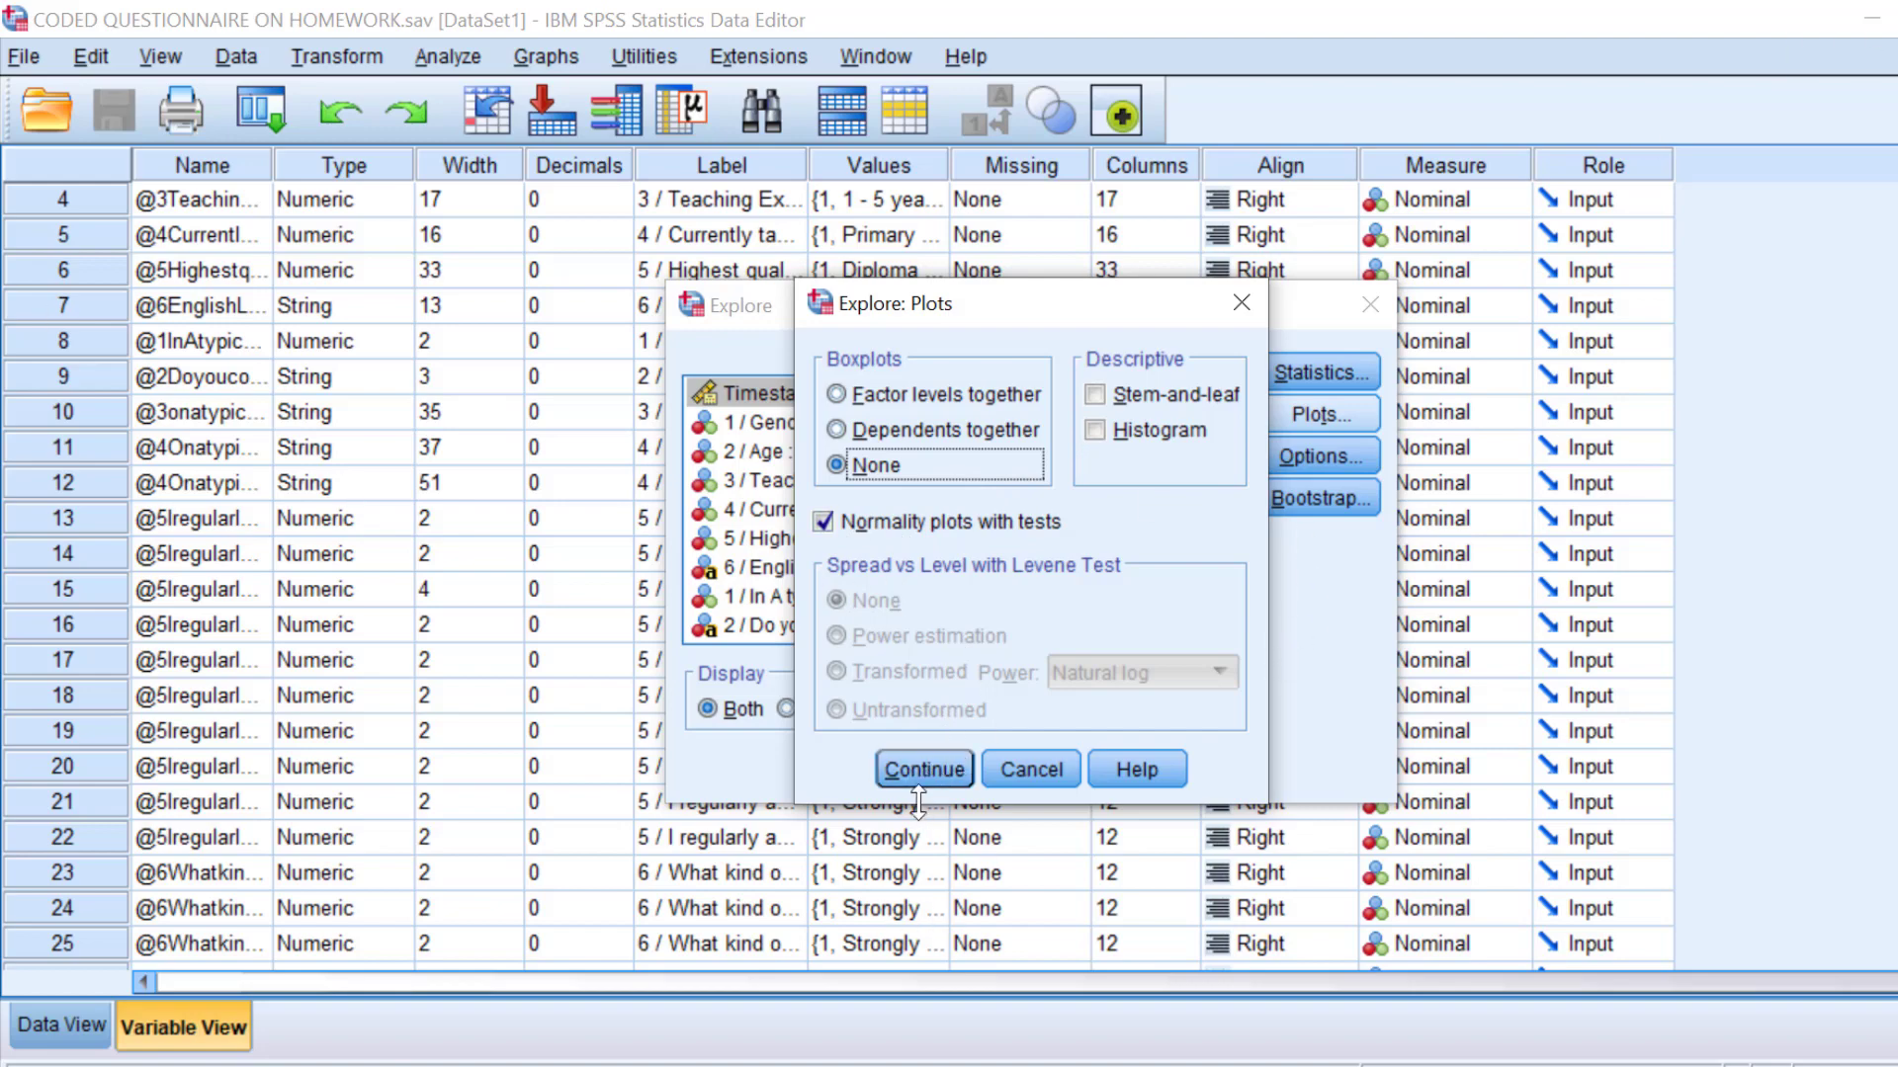
{"action": "left_click", "coordinate": [924, 769]}
{"action": "left_click", "coordinate": [858, 766]}
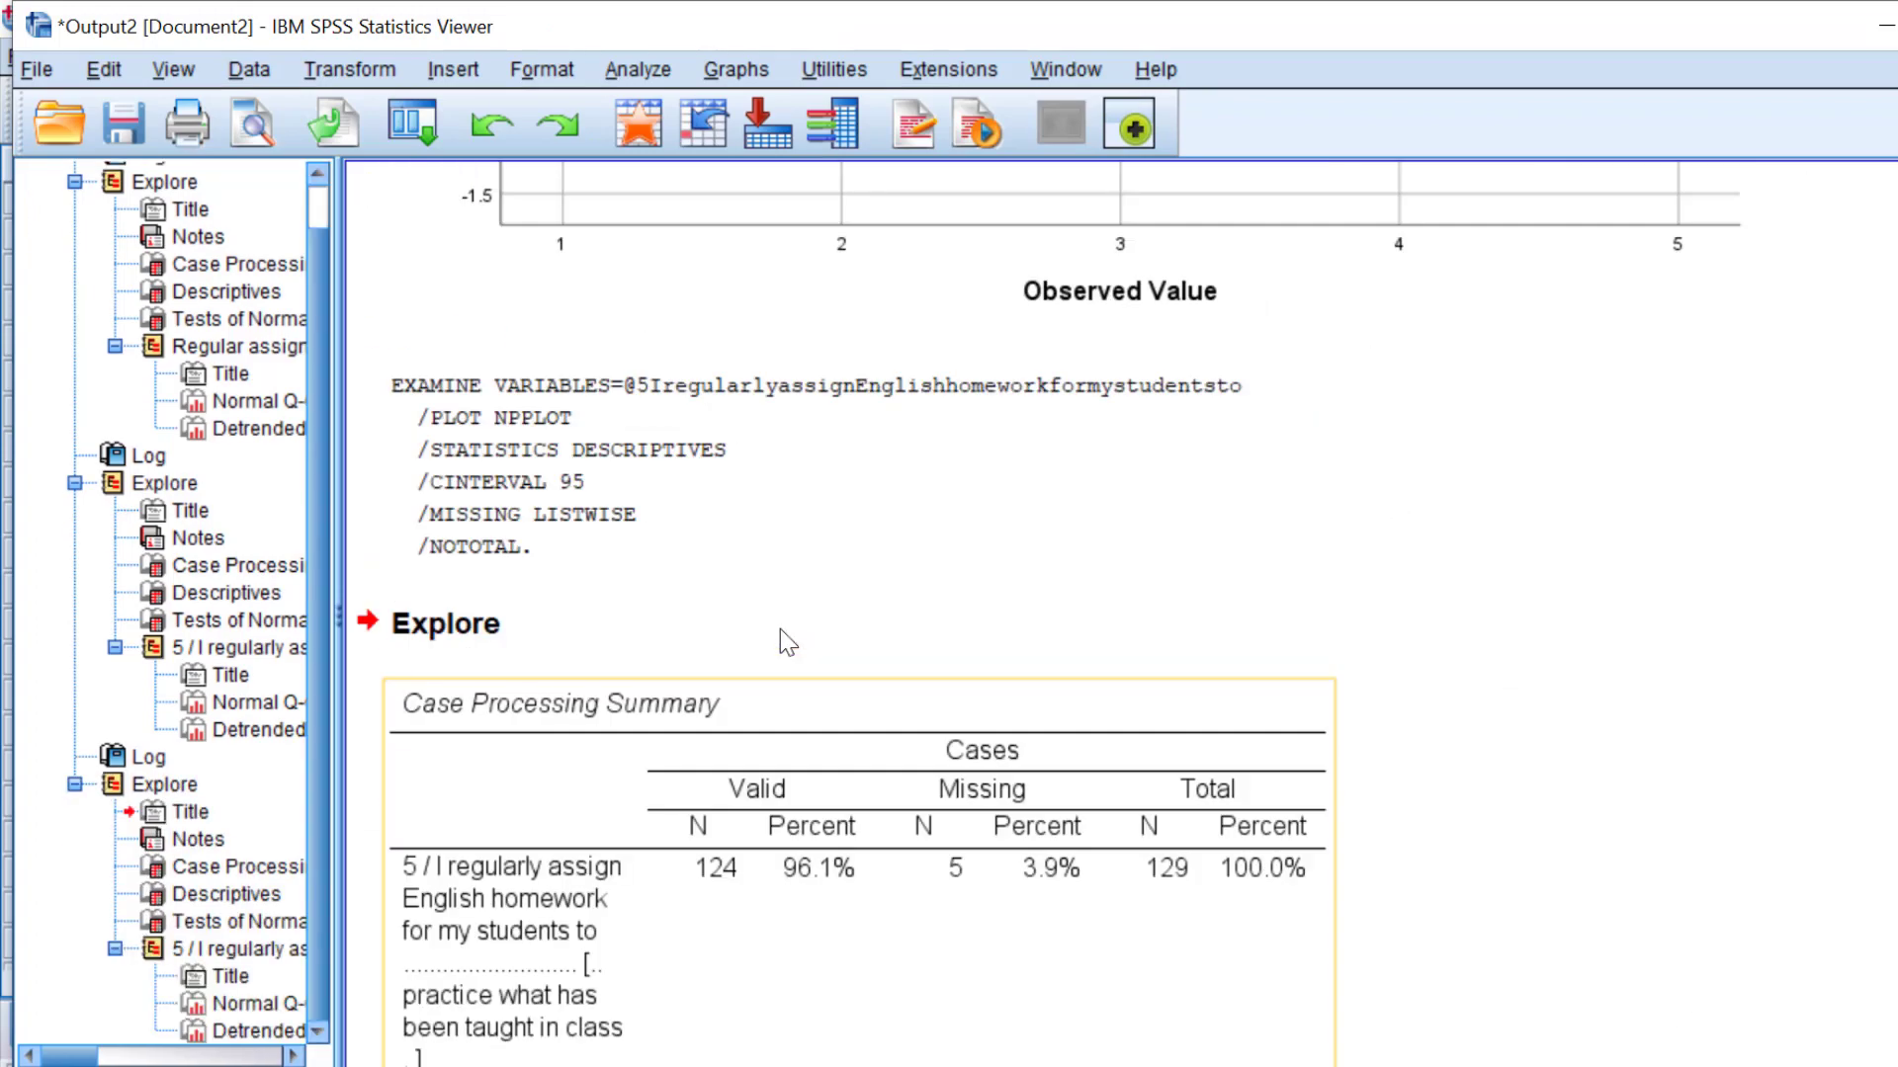
Review the Descriptives table (mean 4.25, 95% interval 4.04–4.46), then go back to the questionnaire data.
{"action": "scroll", "coordinate": [780, 628], "scroll_direction": "down", "scroll_amount": 3}
{"action": "scroll", "coordinate": [731, 652], "scroll_direction": "down", "scroll_amount": 3}
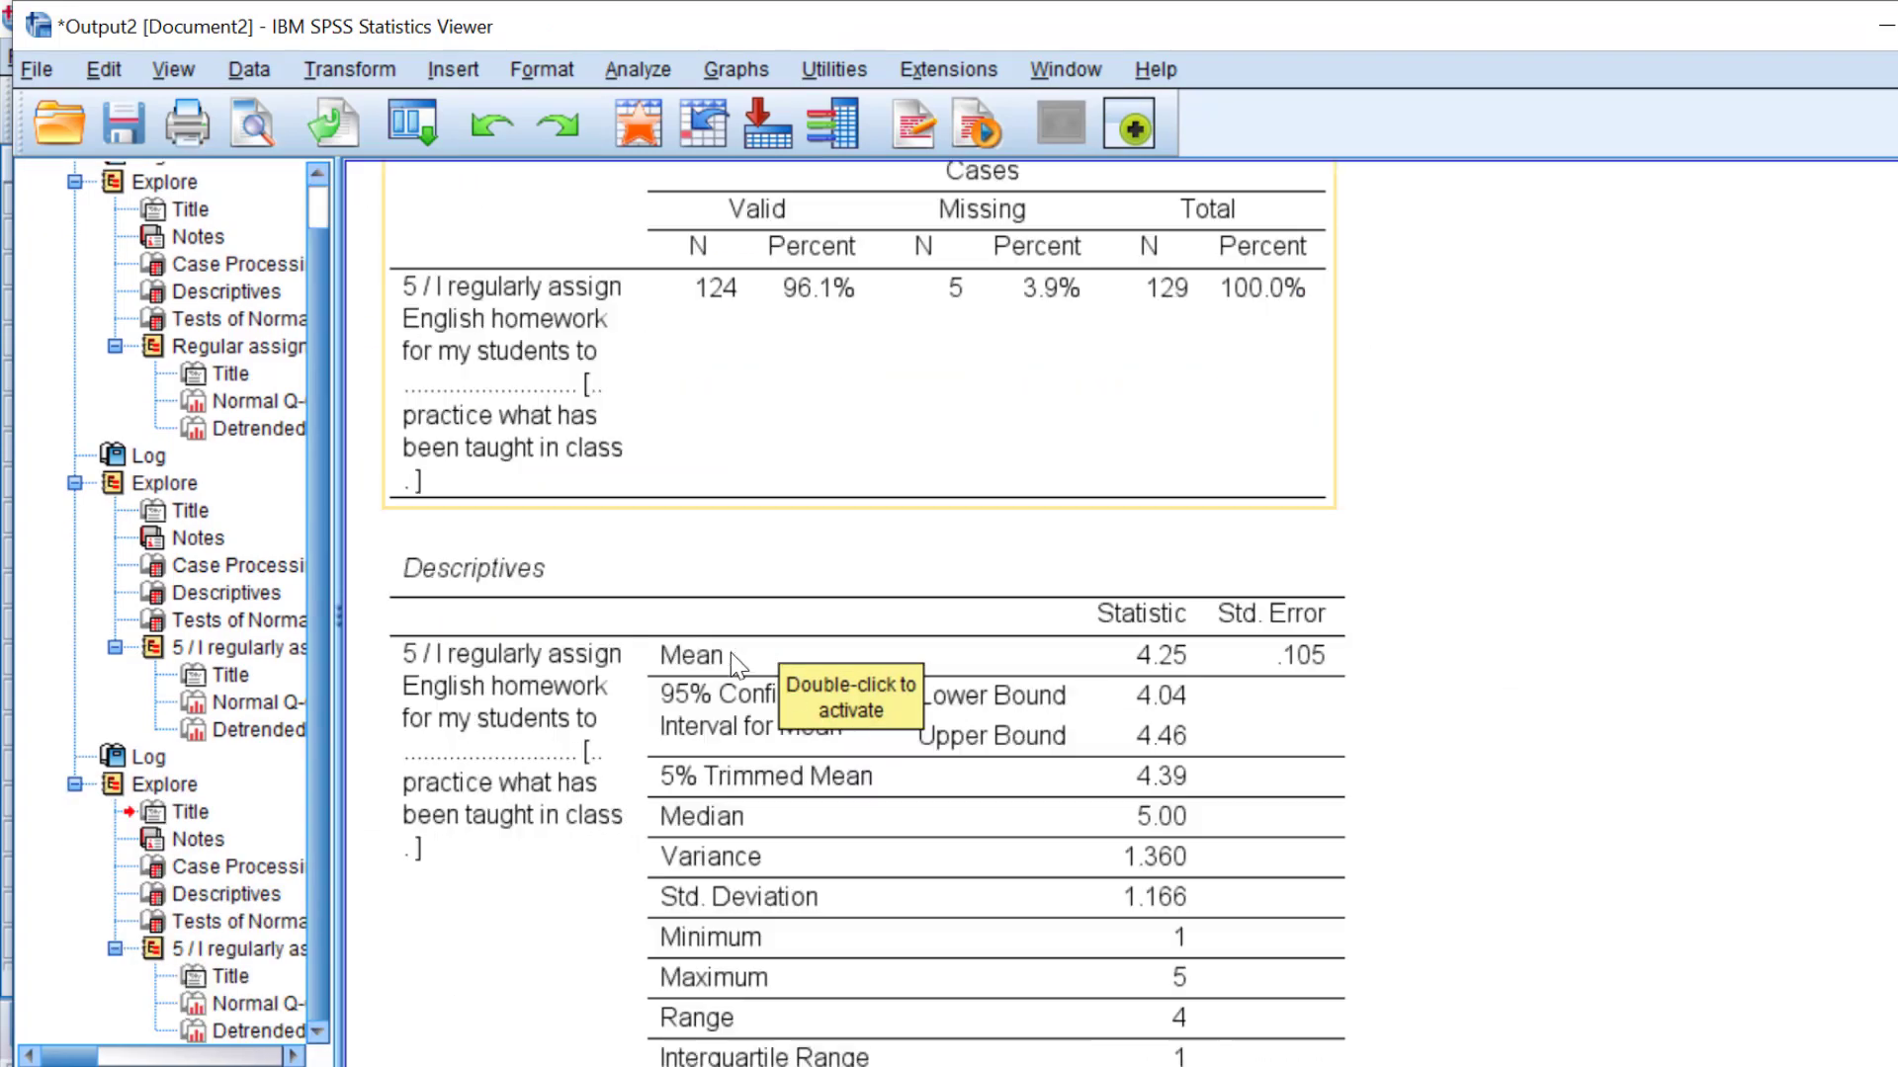
{"action": "scroll", "coordinate": [731, 652], "scroll_direction": "down", "scroll_amount": 3}
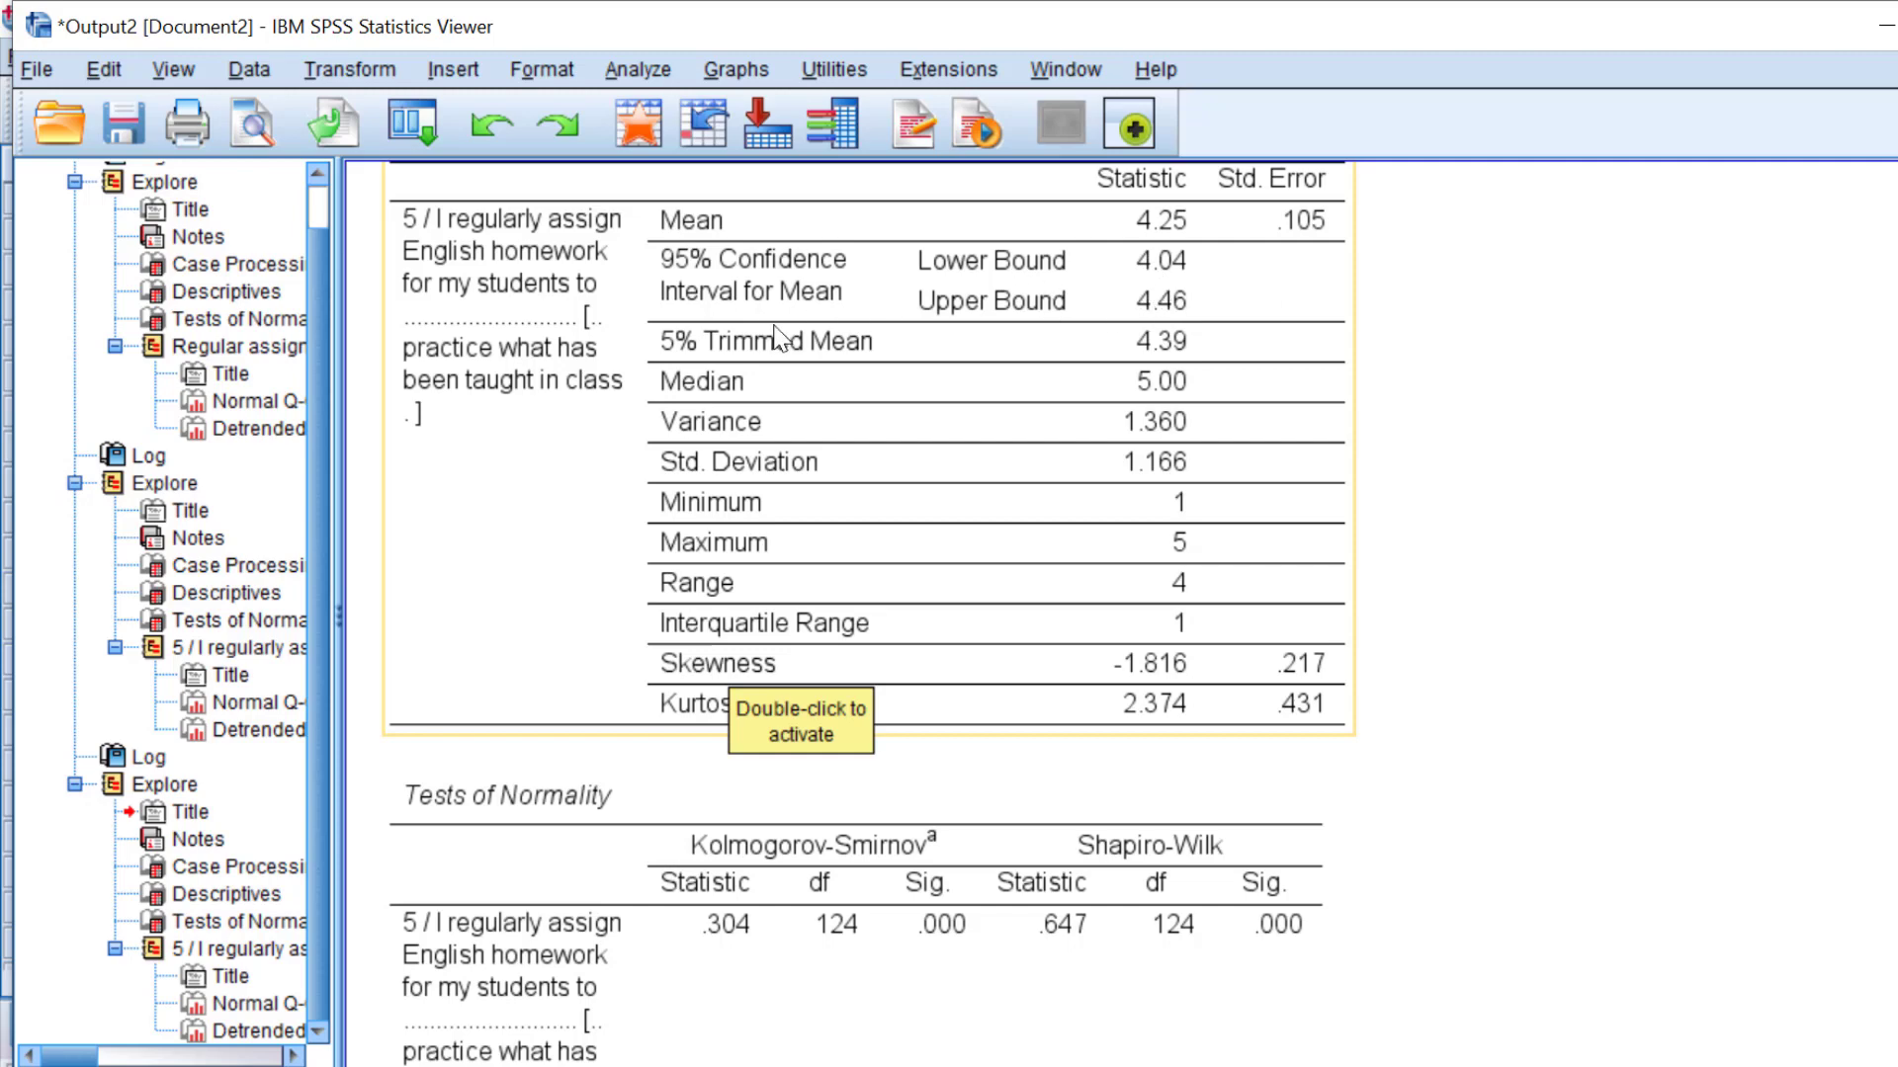
{"action": "scroll", "coordinate": [896, 355], "scroll_direction": "up", "scroll_amount": 3}
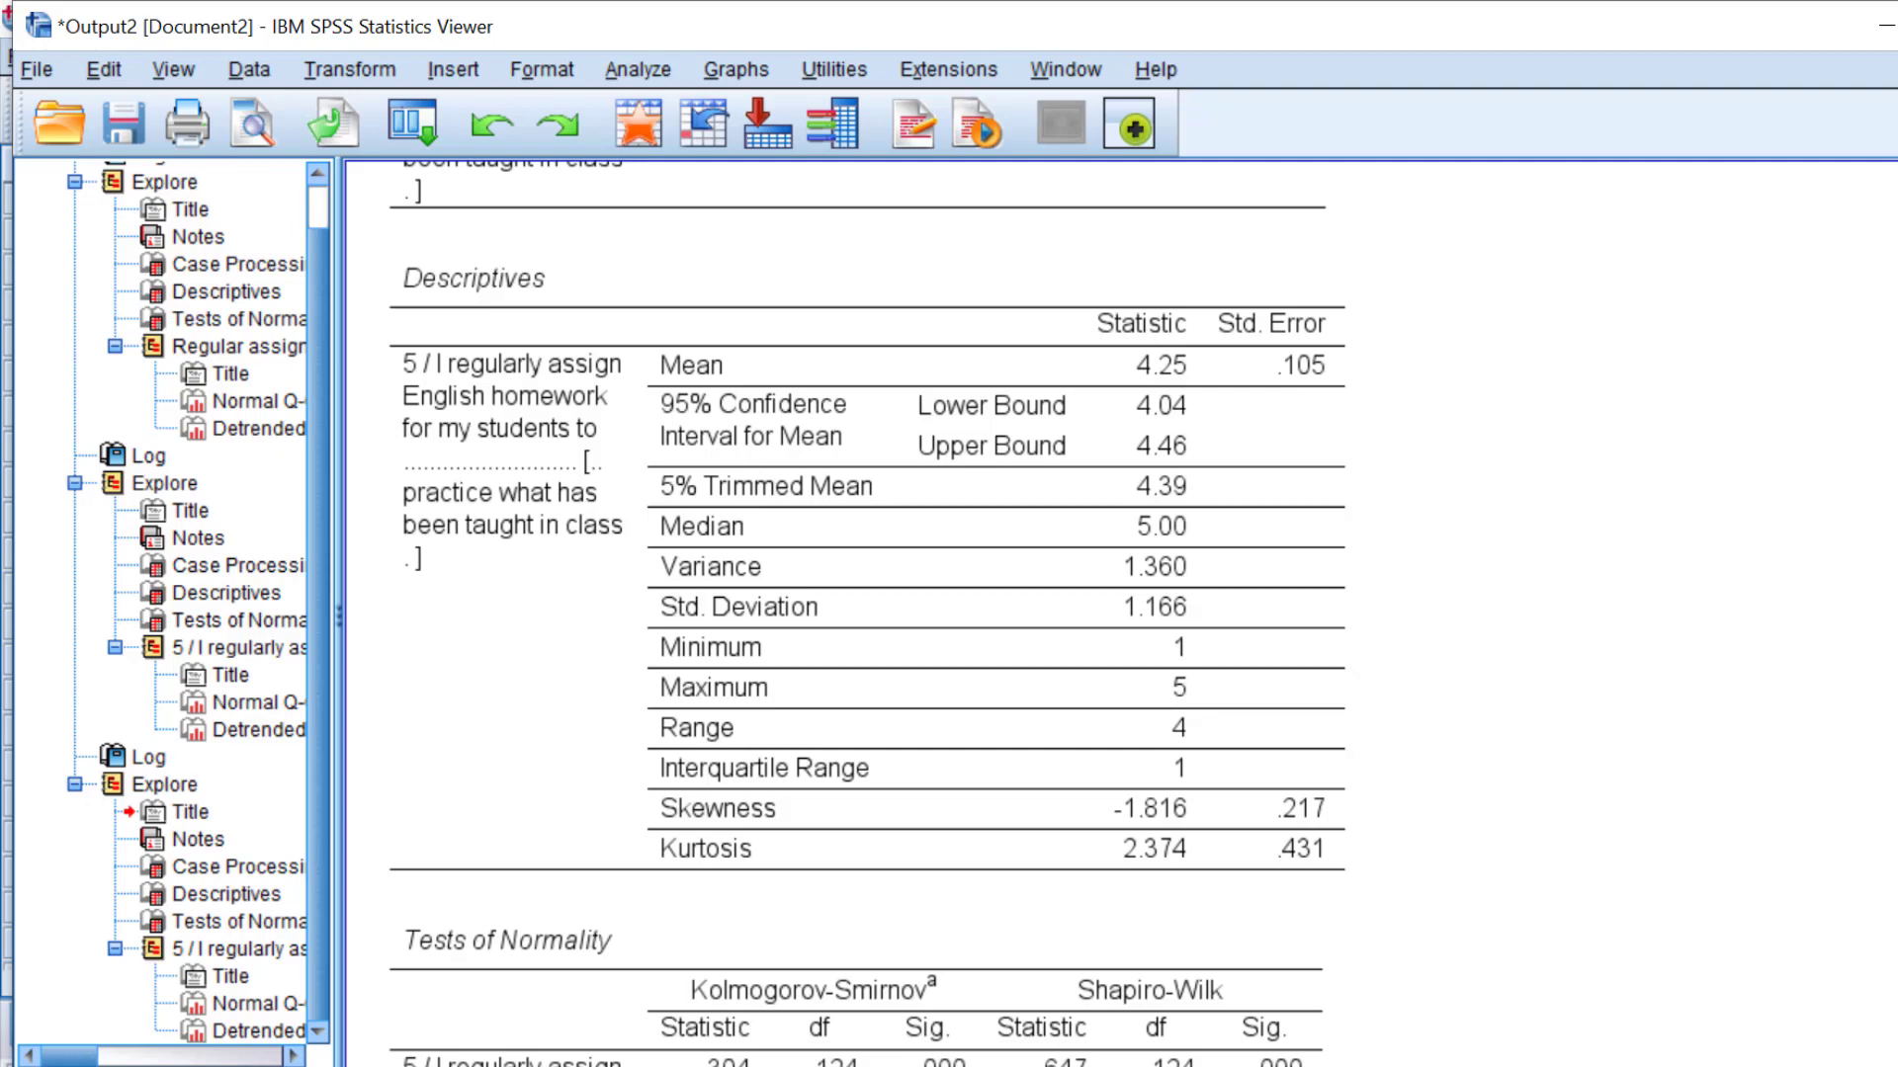
{"action": "left_click", "coordinate": [737, 1008]}
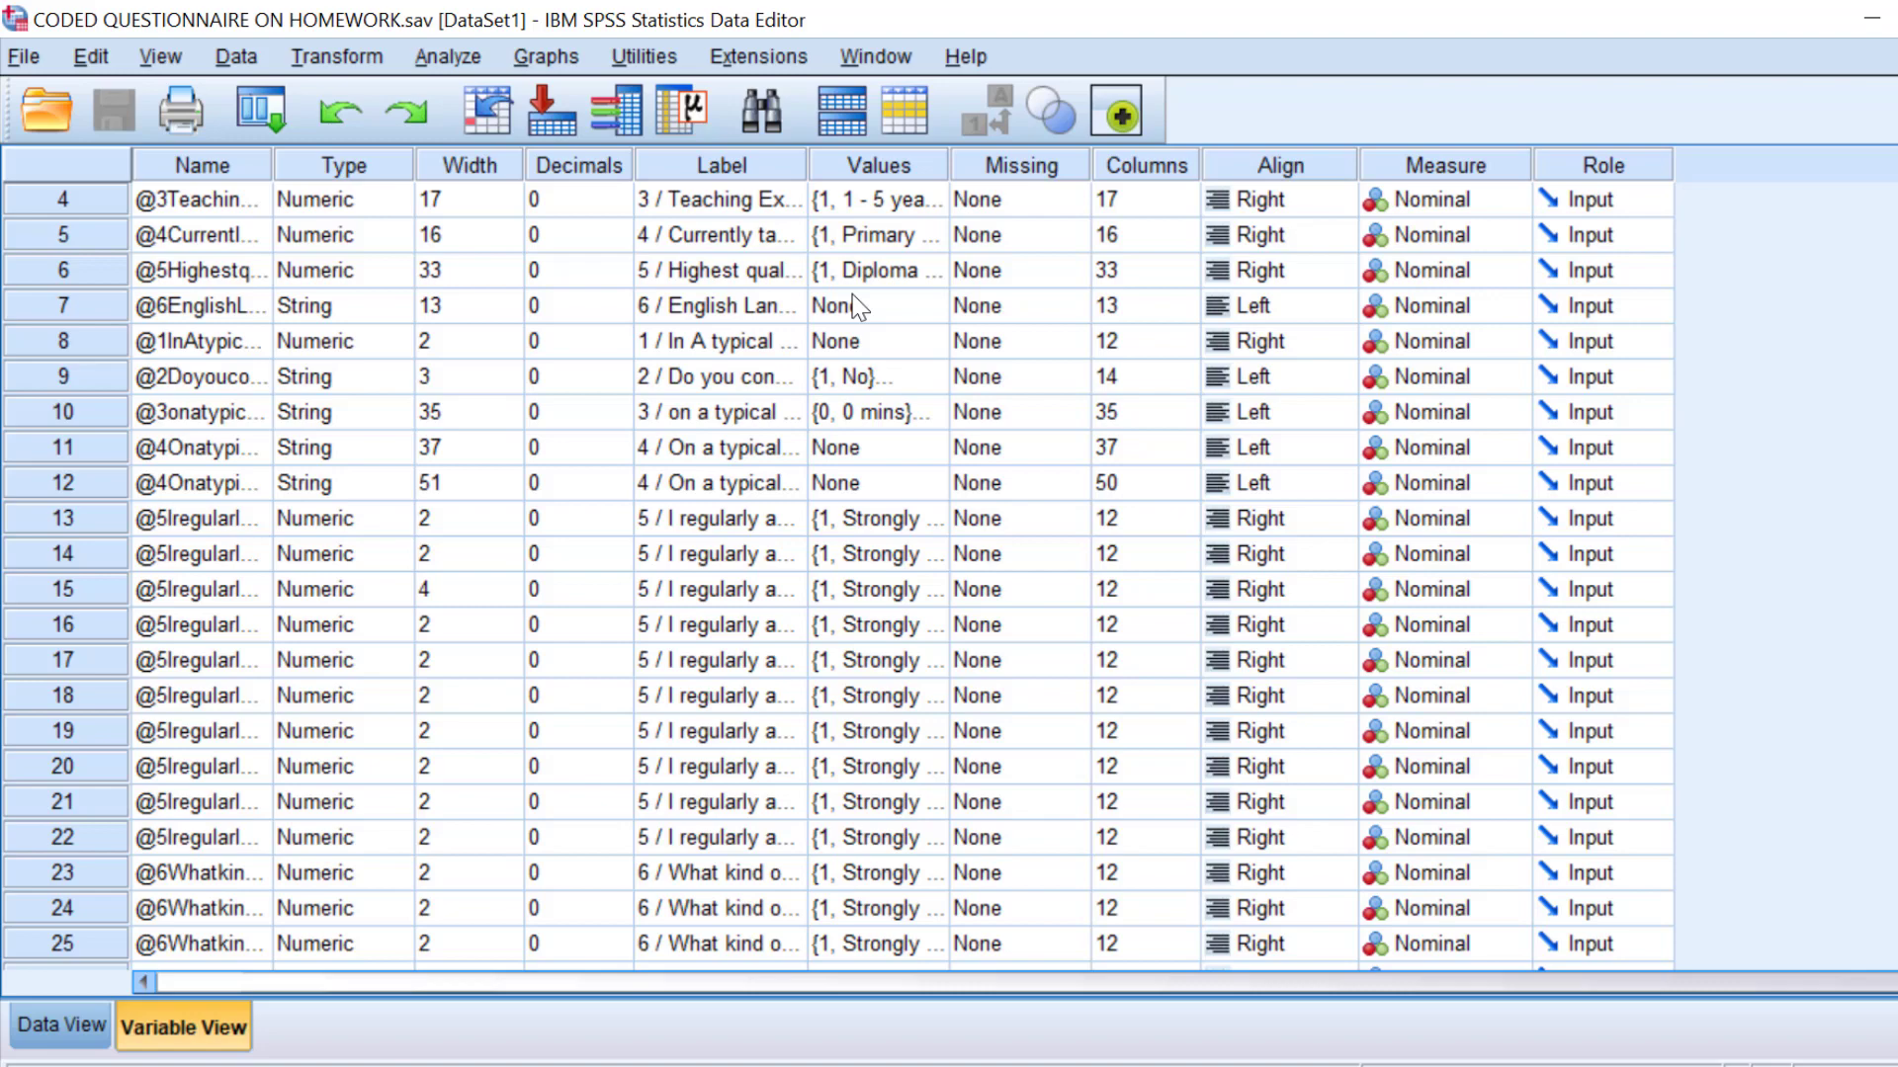
Open the Explore dialog again from the questionnaire Data Editor.
{"action": "scroll", "coordinate": [830, 613], "scroll_direction": "down", "scroll_amount": 5}
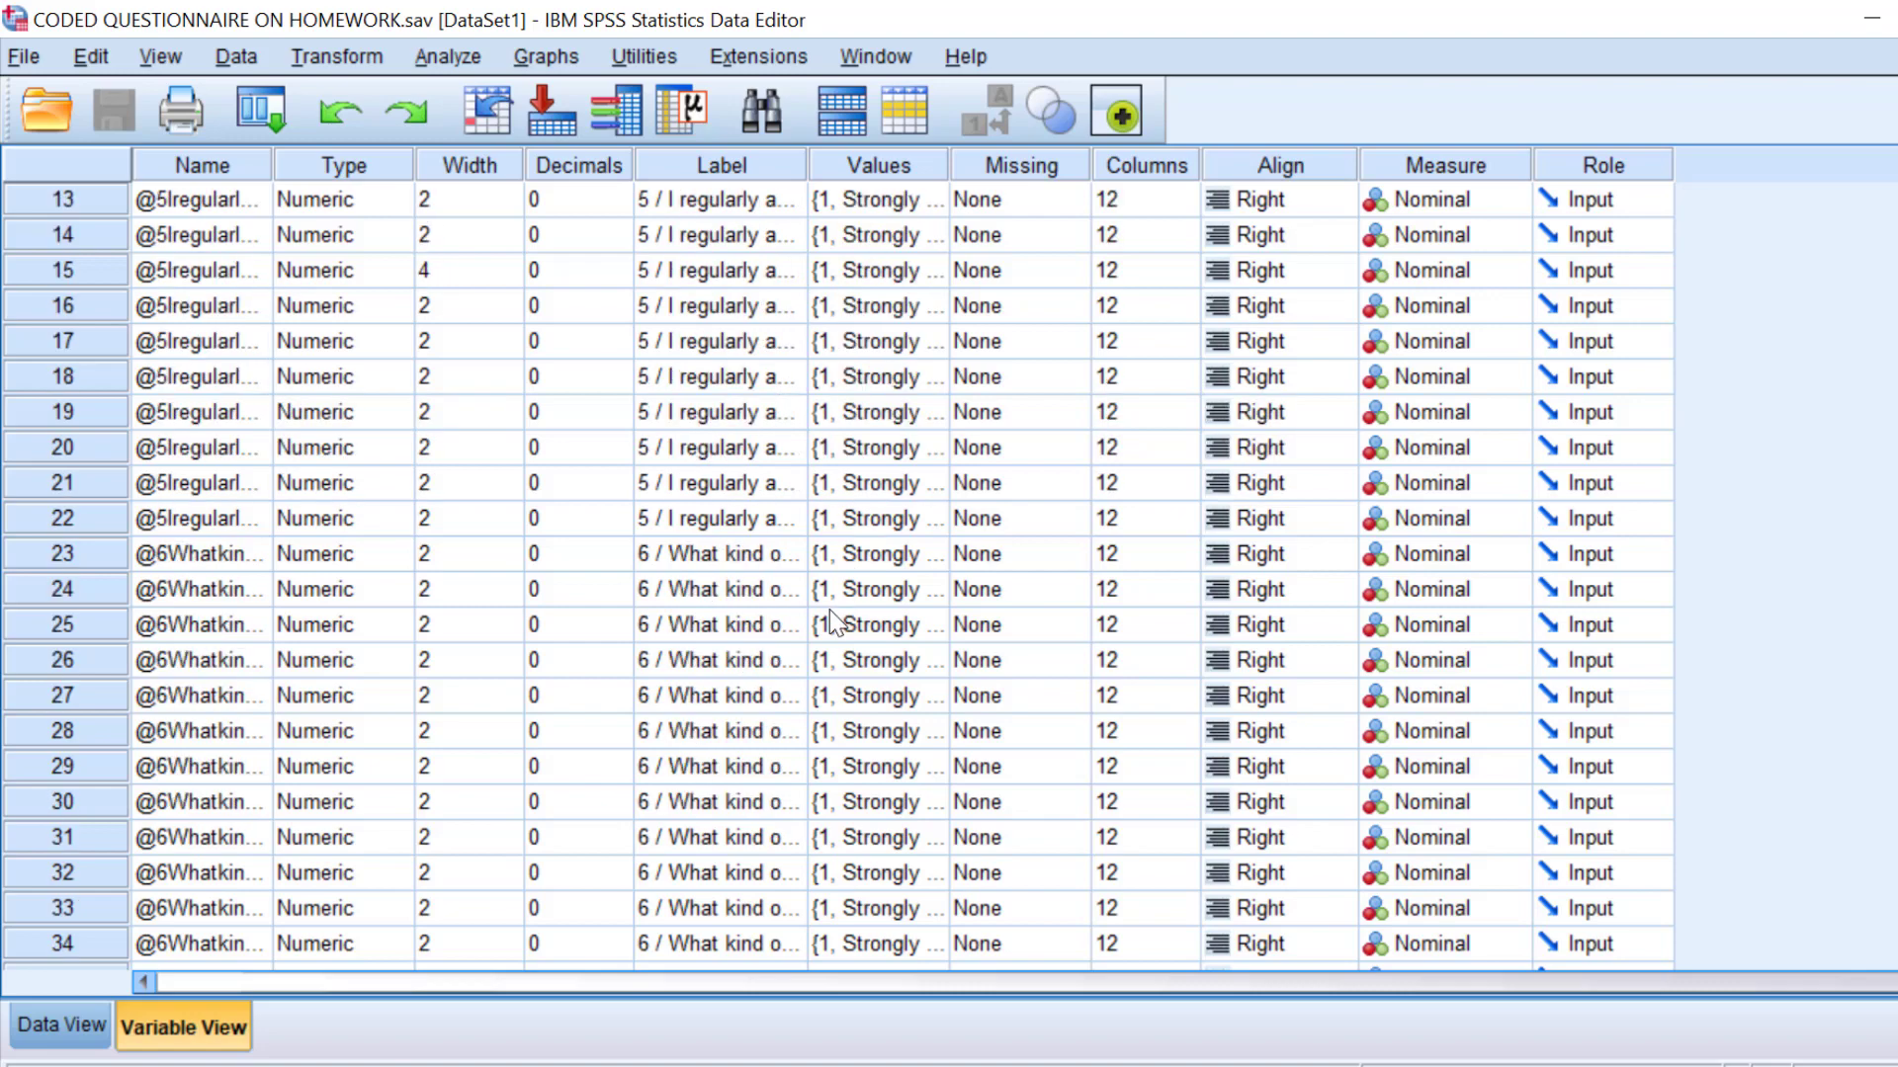
{"action": "scroll", "coordinate": [828, 609], "scroll_direction": "down", "scroll_amount": 7}
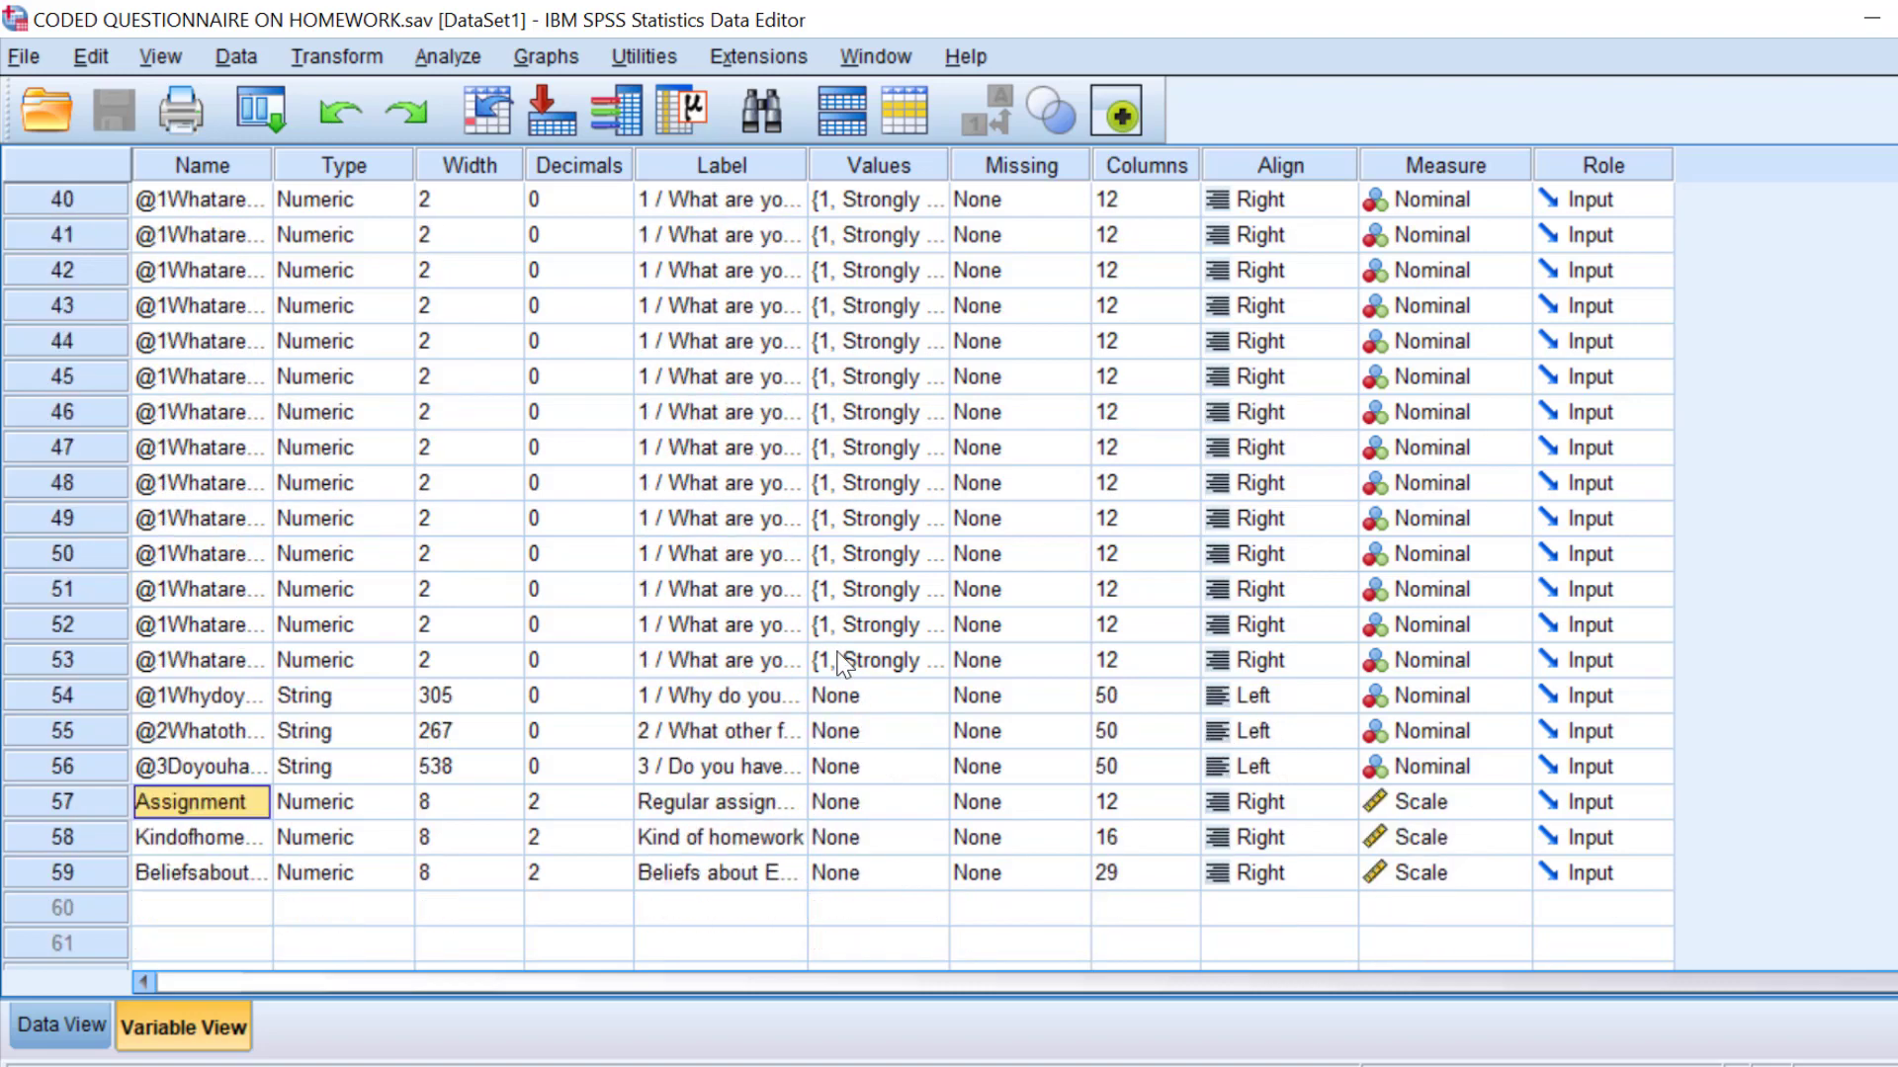
{"action": "left_click", "coordinate": [157, 812]}
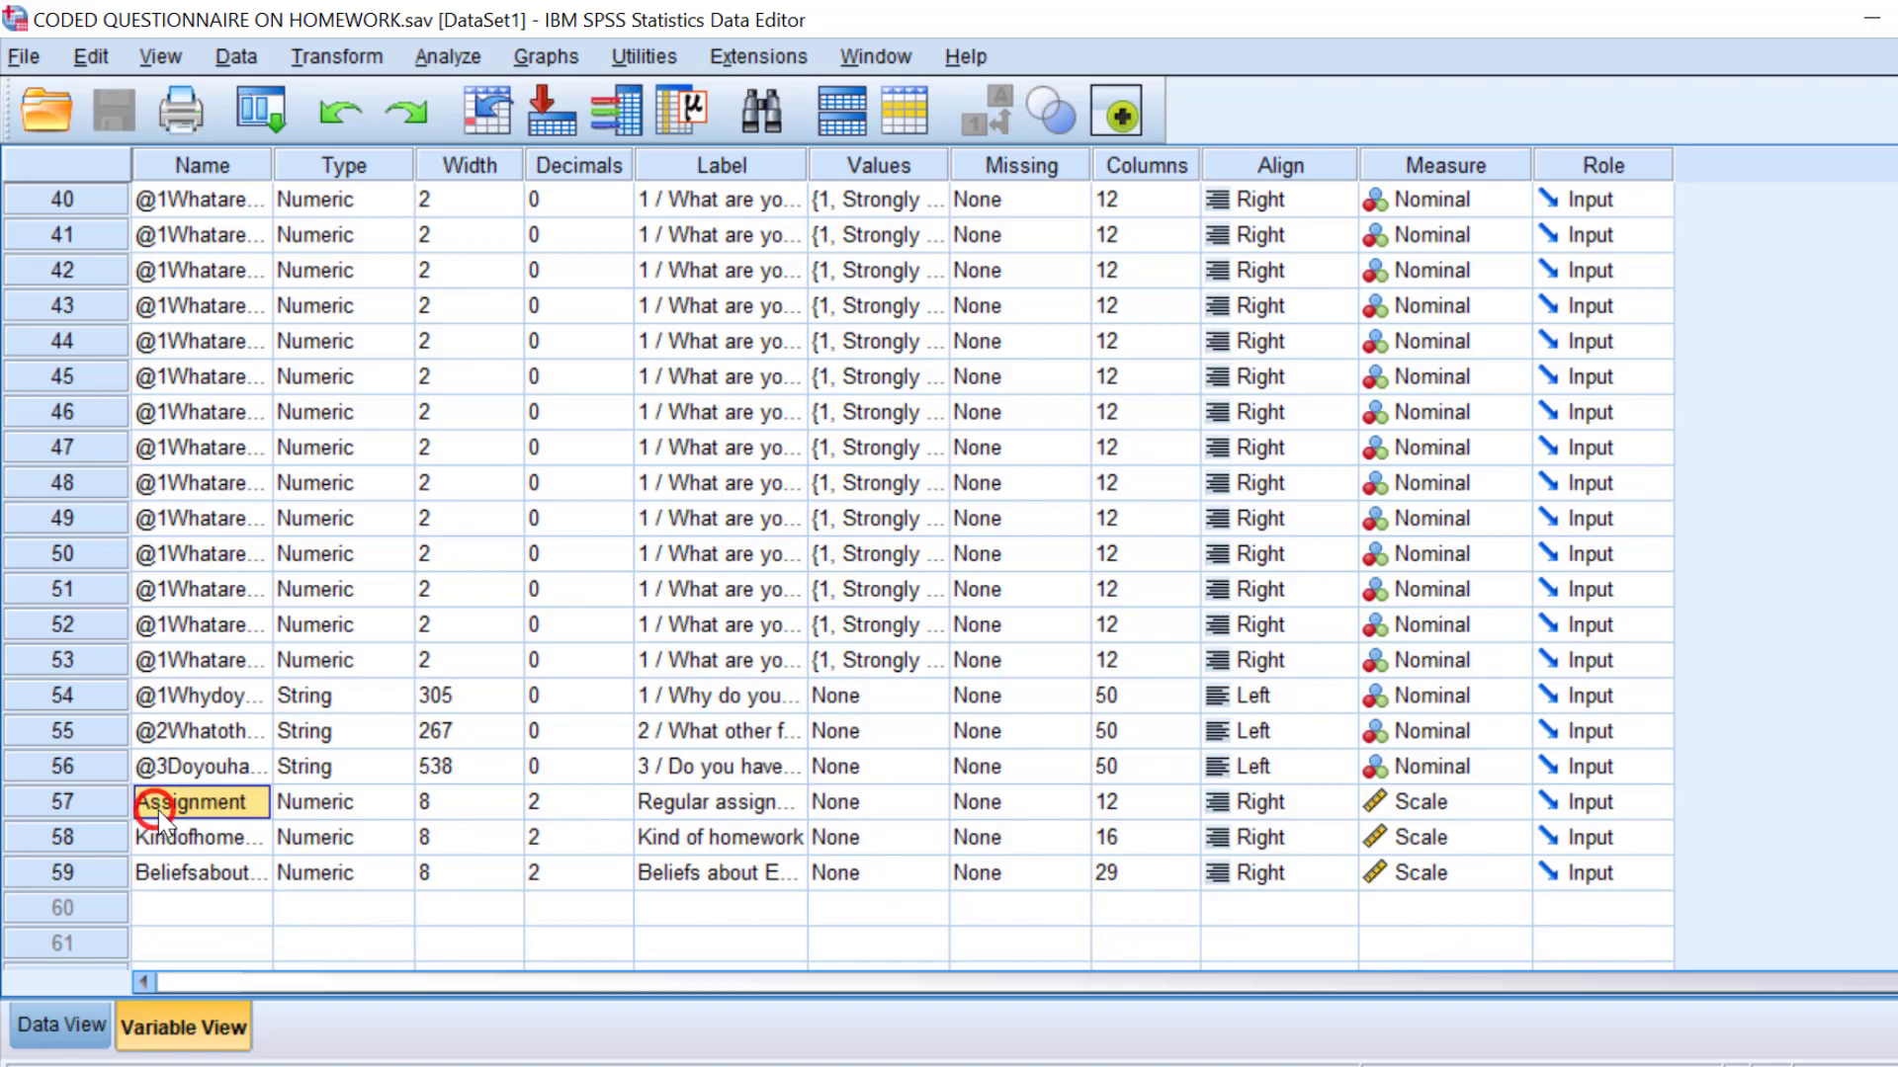
{"action": "left_click", "coordinate": [448, 57]}
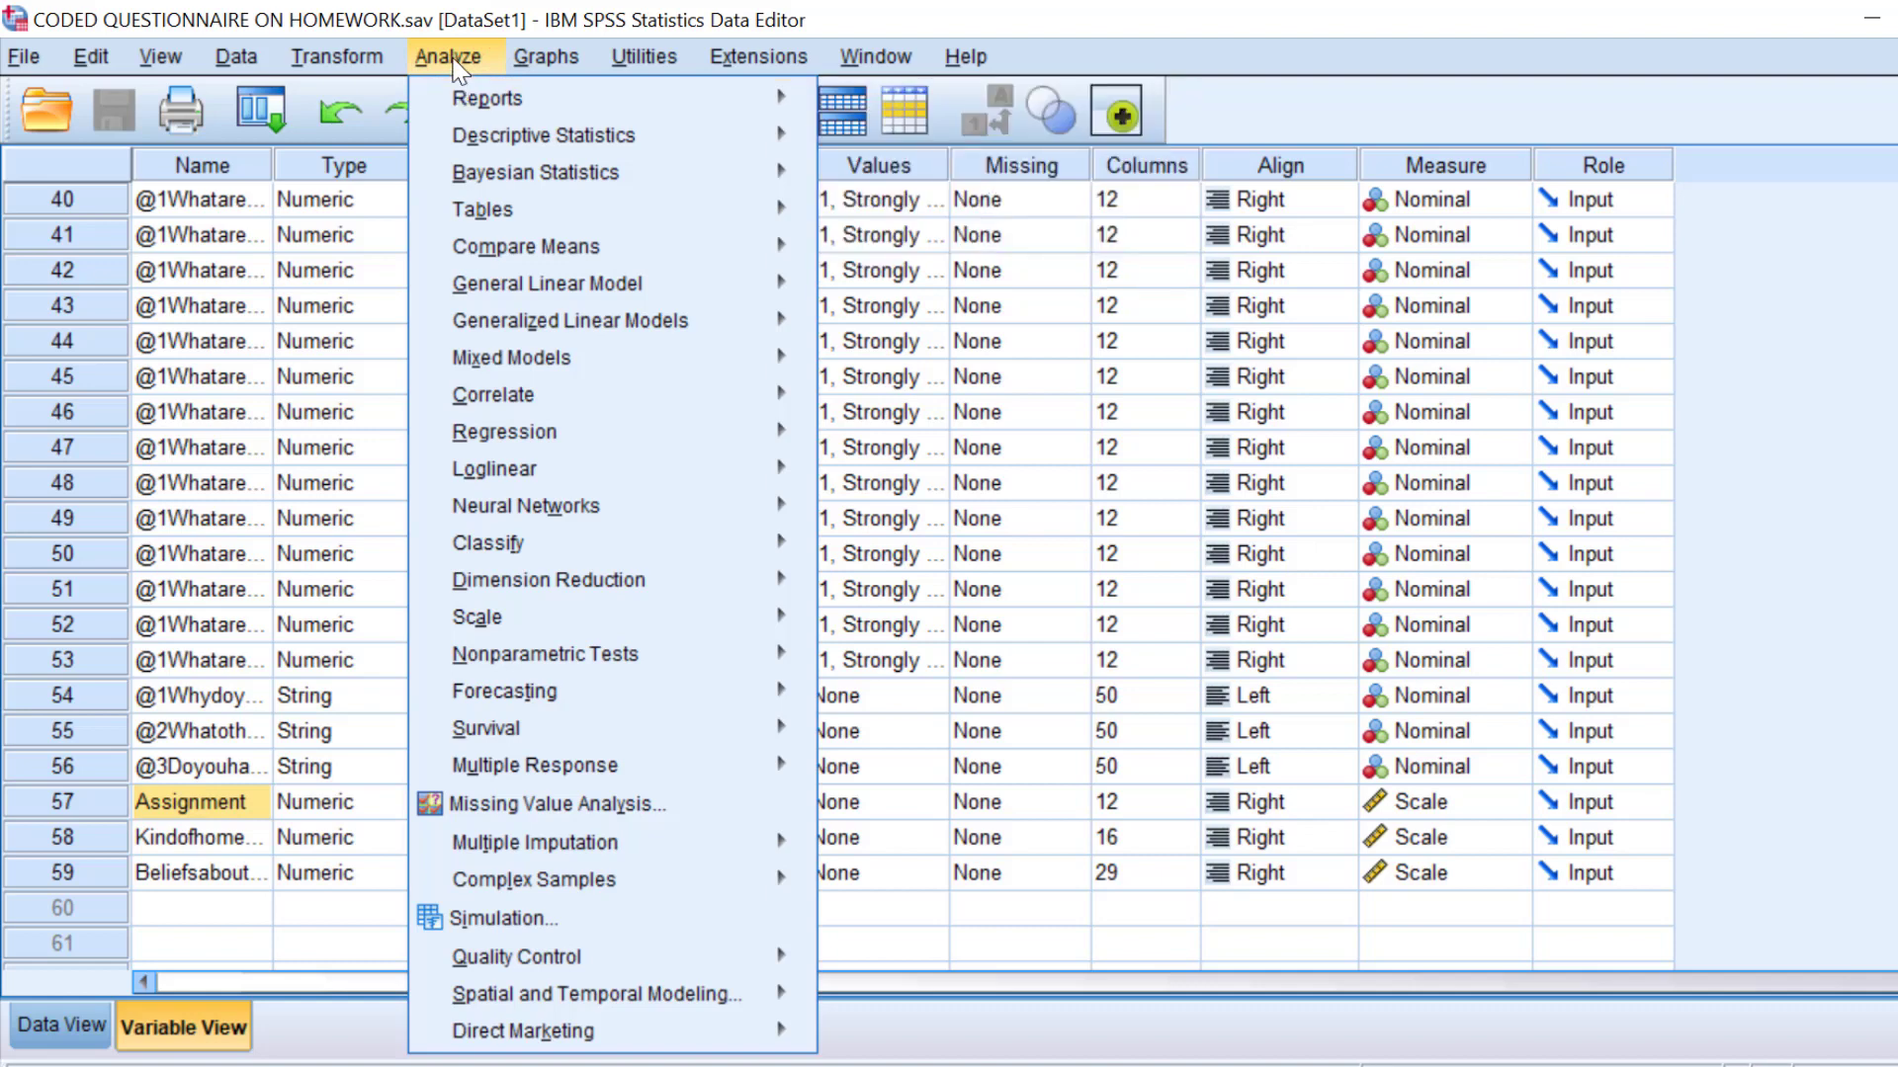
{"action": "mouse_move", "coordinate": [534, 134]}
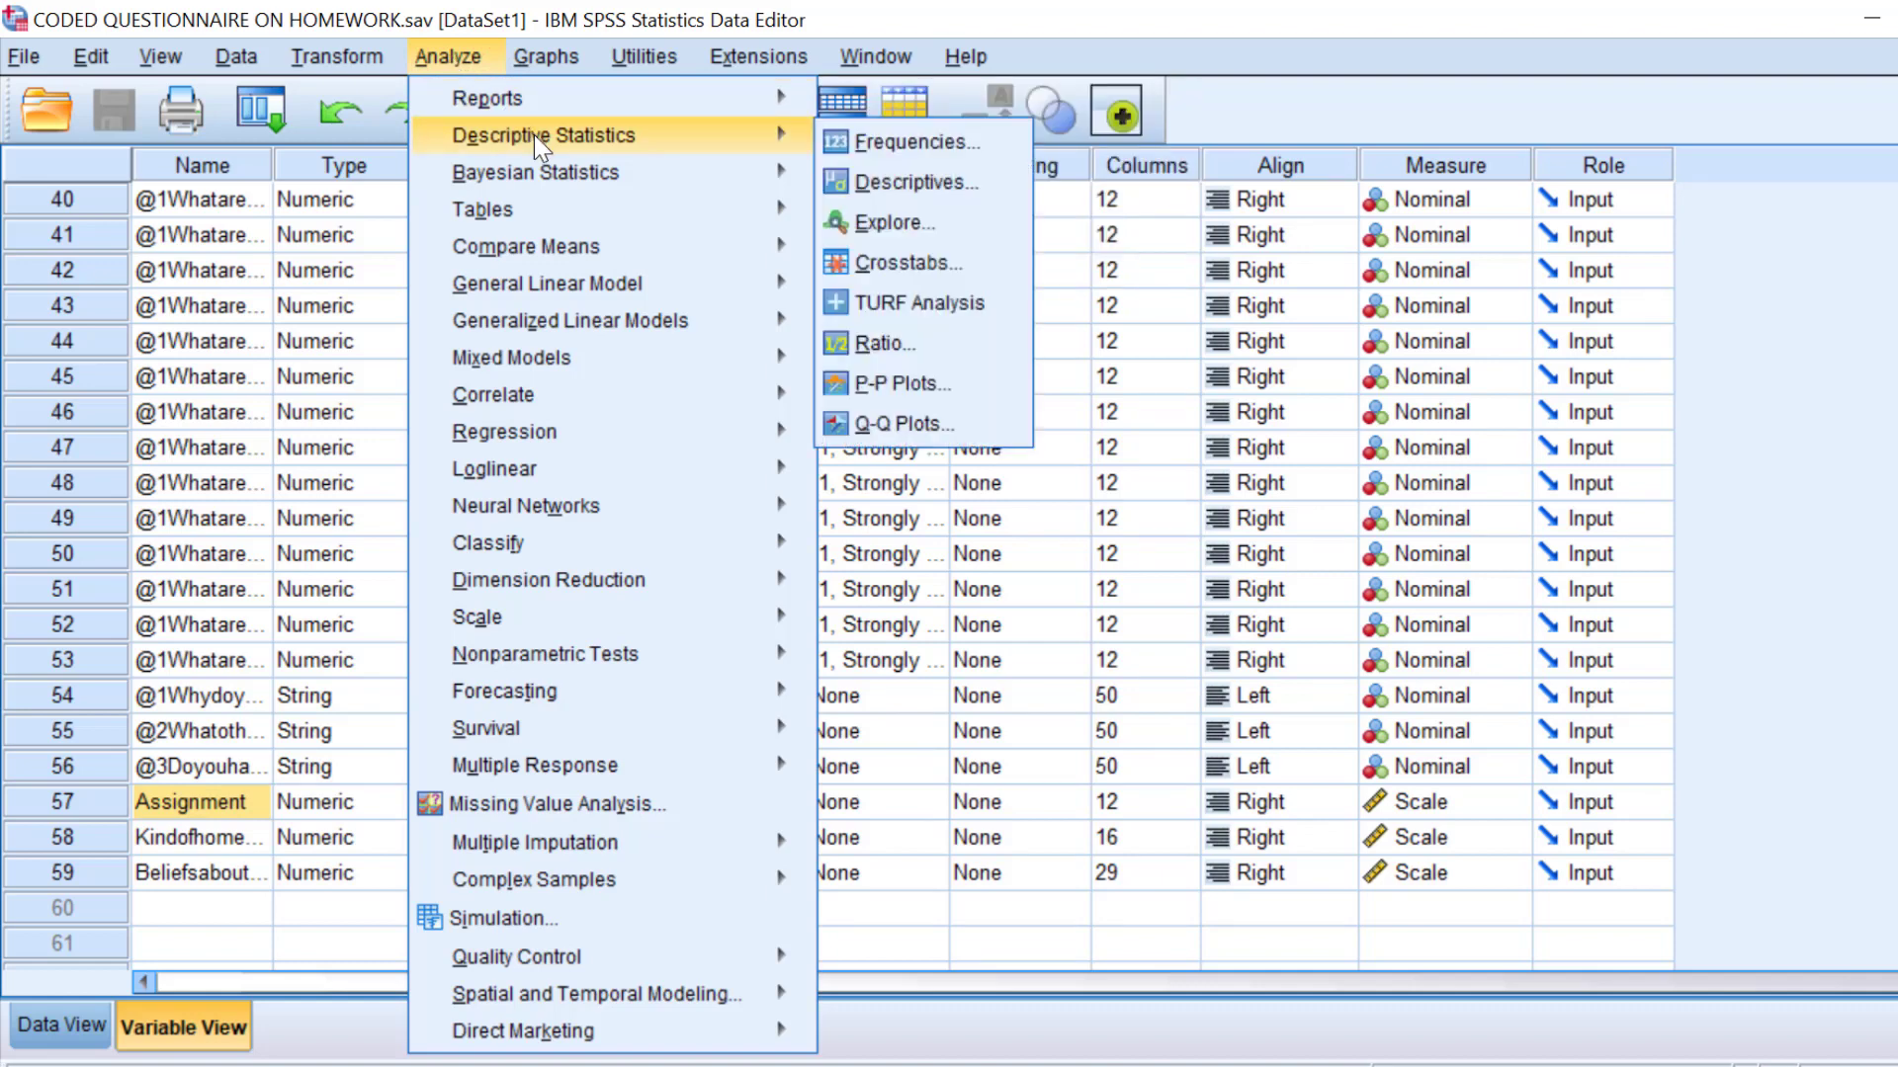
{"action": "left_click", "coordinate": [877, 220]}
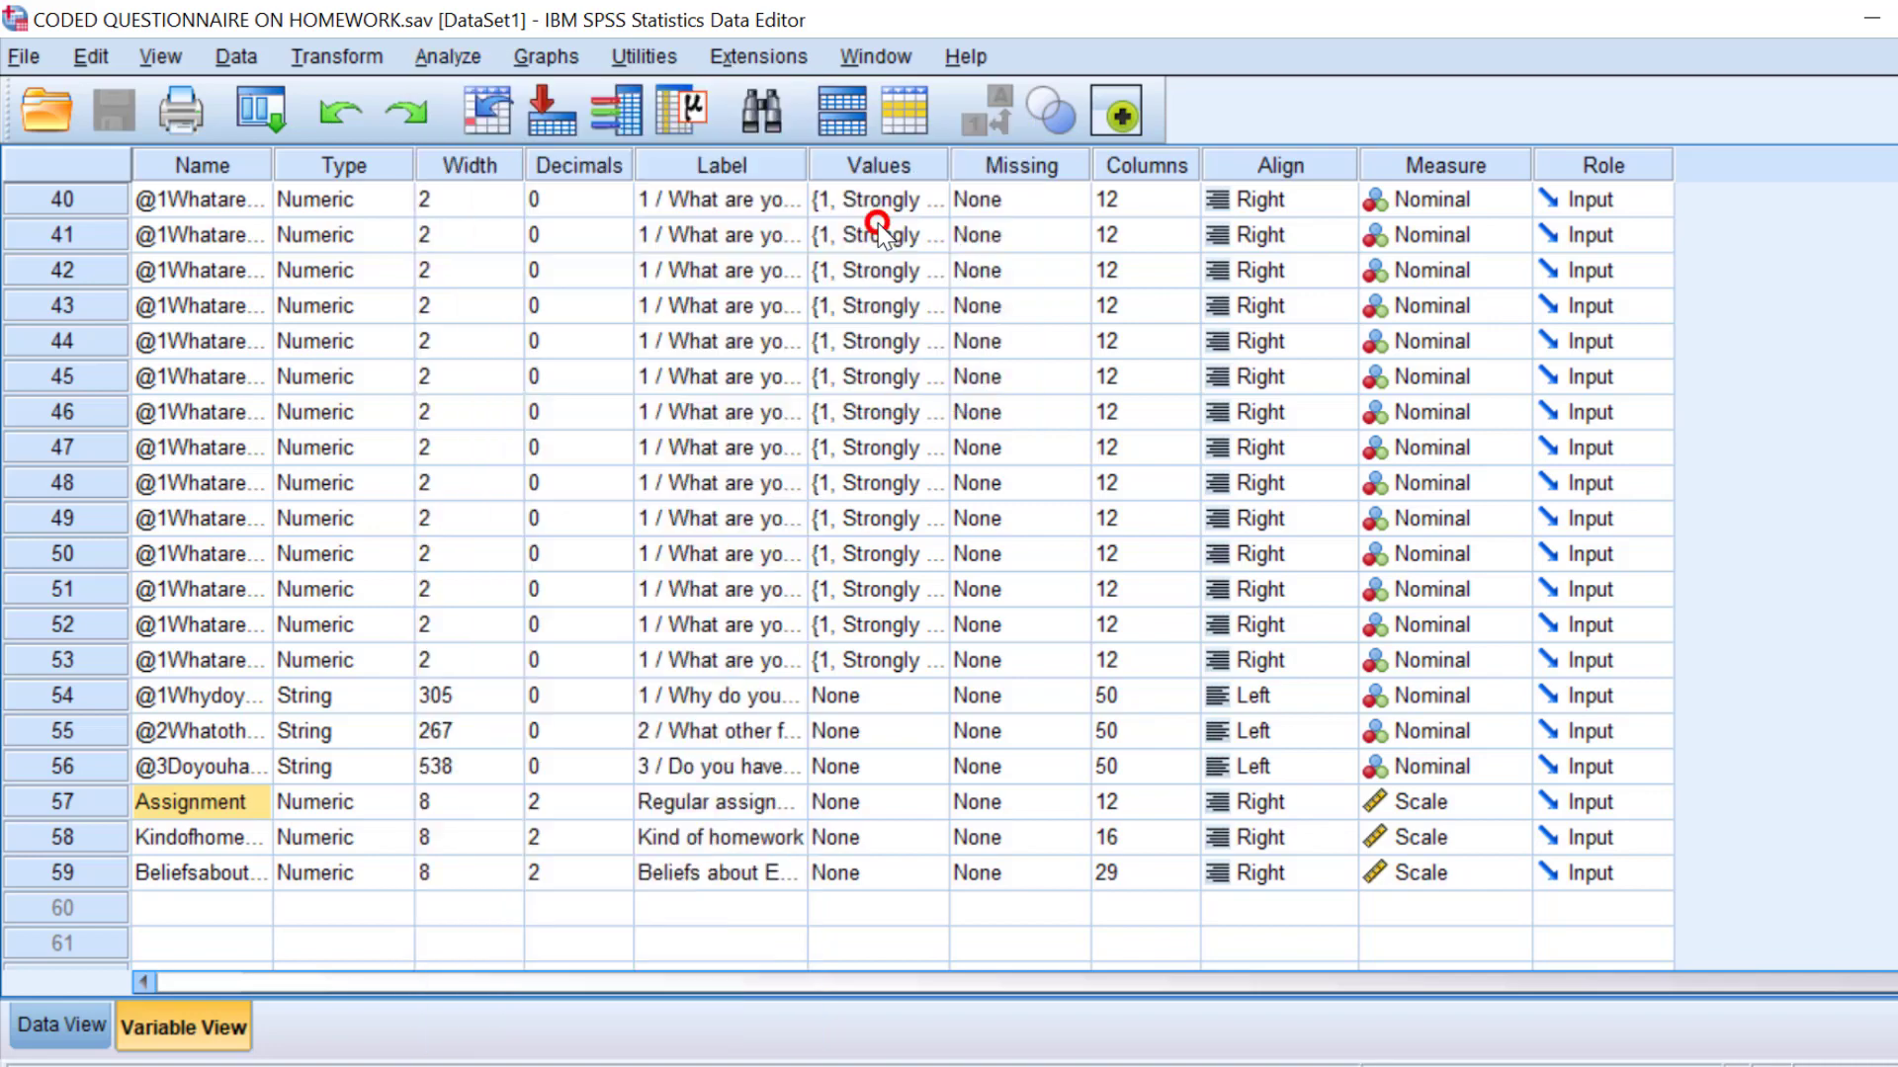
Replace the dependent variable with Regular assignment of homework and enable normality plots with tests.
{"action": "left_click", "coordinate": [1097, 401]}
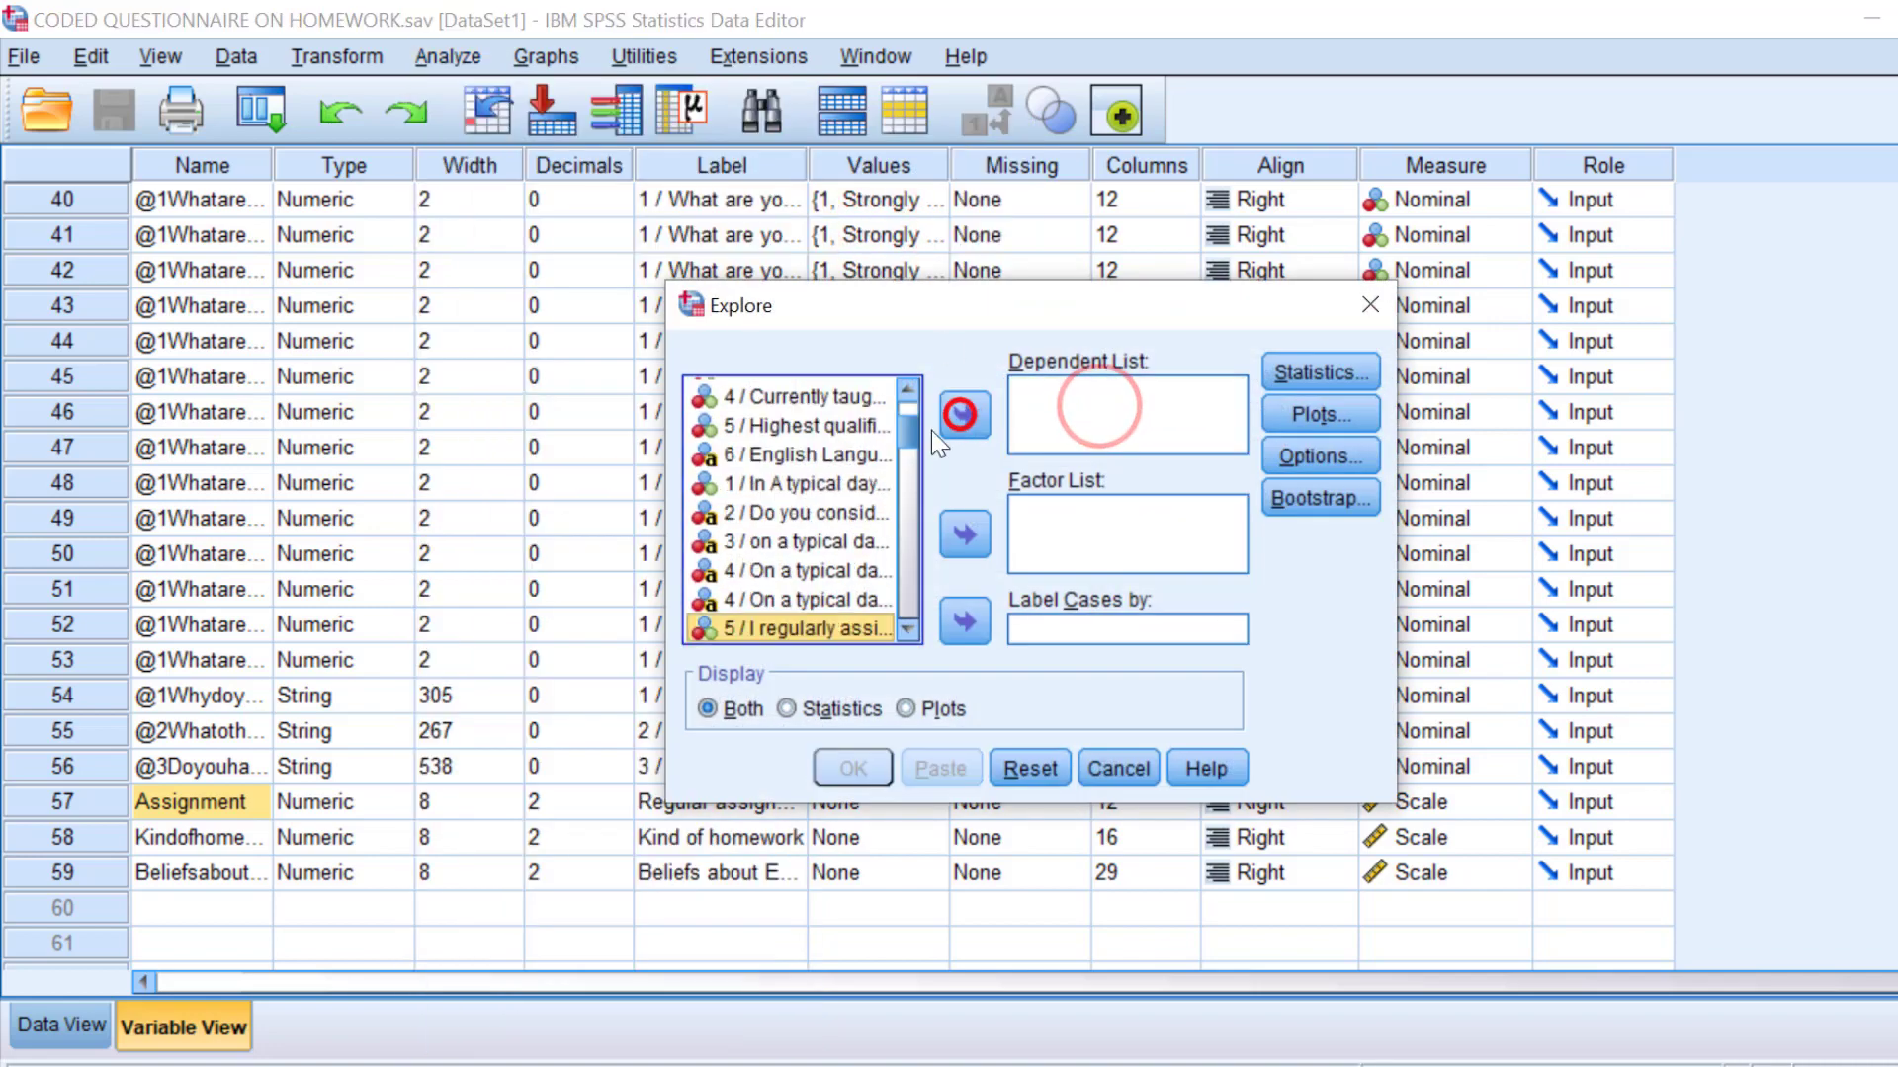
{"action": "left_click_drag", "start_coordinate": [904, 442], "coordinate": [893, 609]}
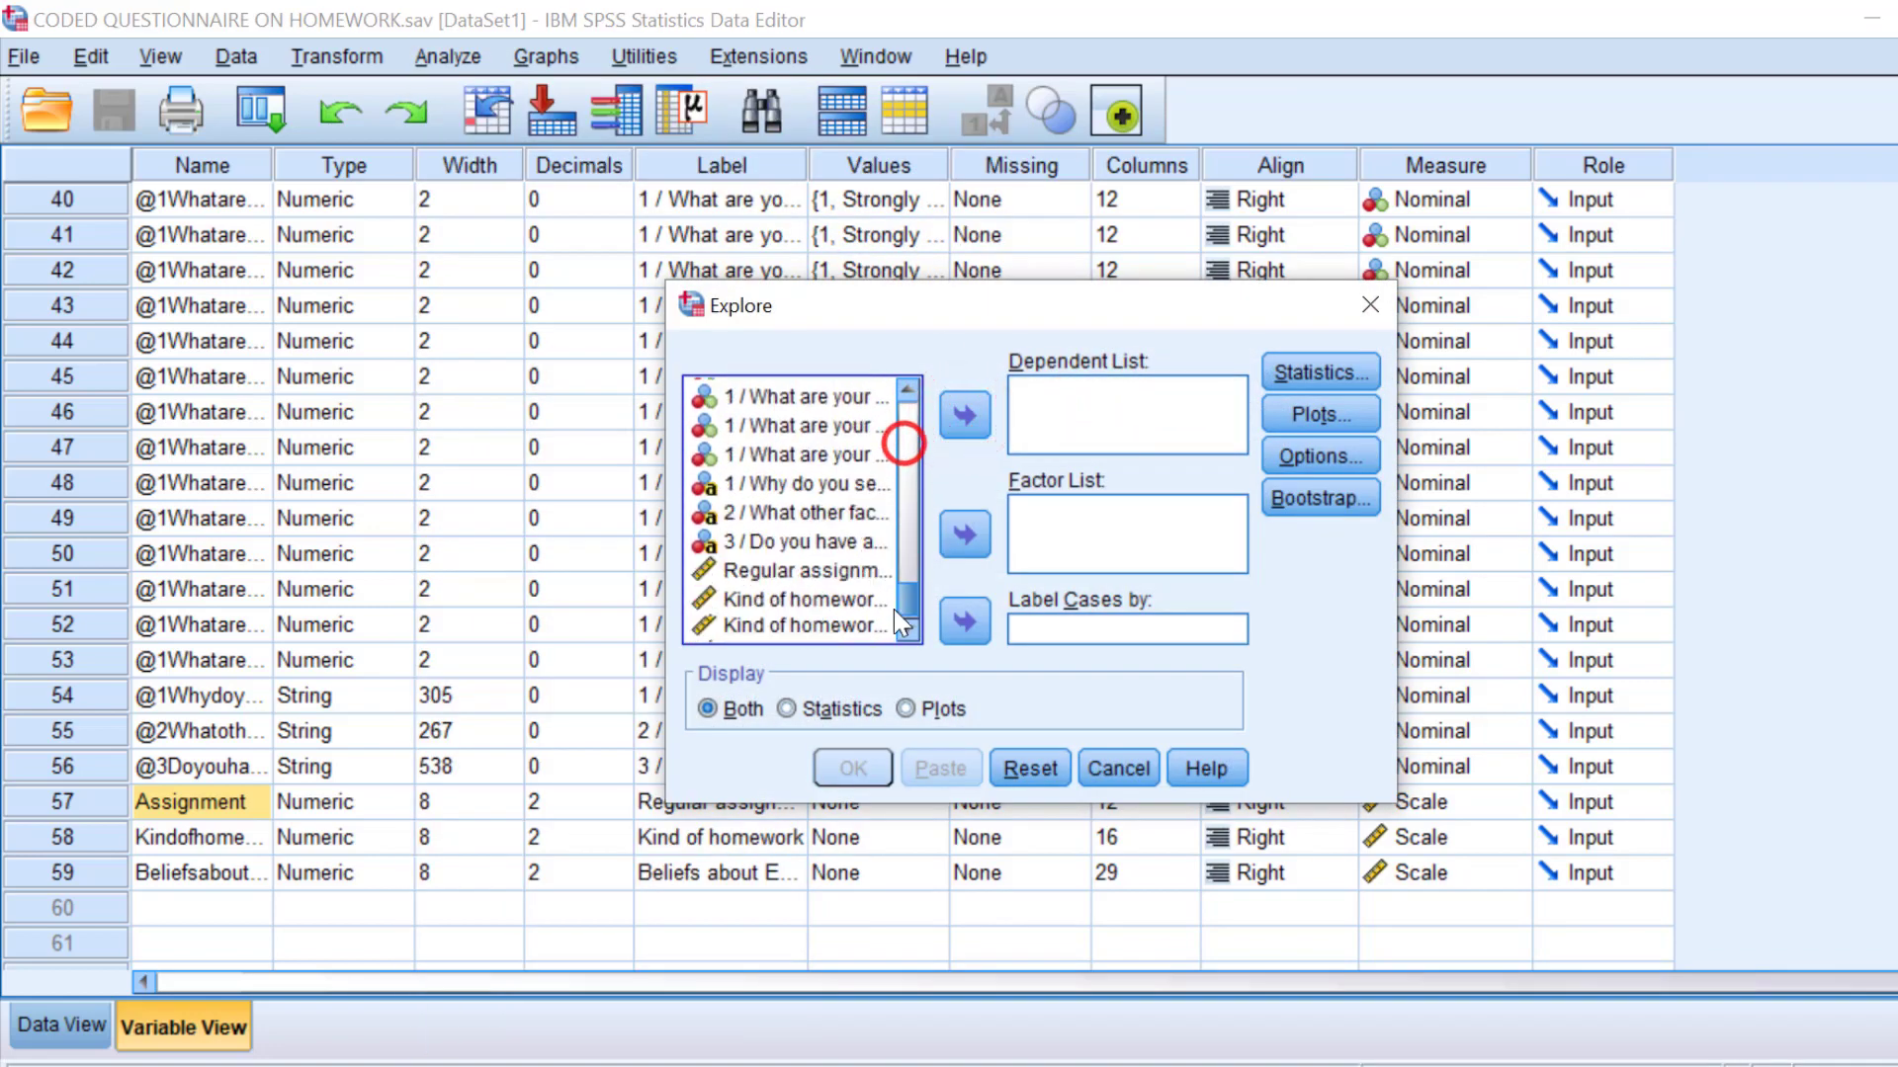
{"action": "left_click", "coordinate": [709, 574]}
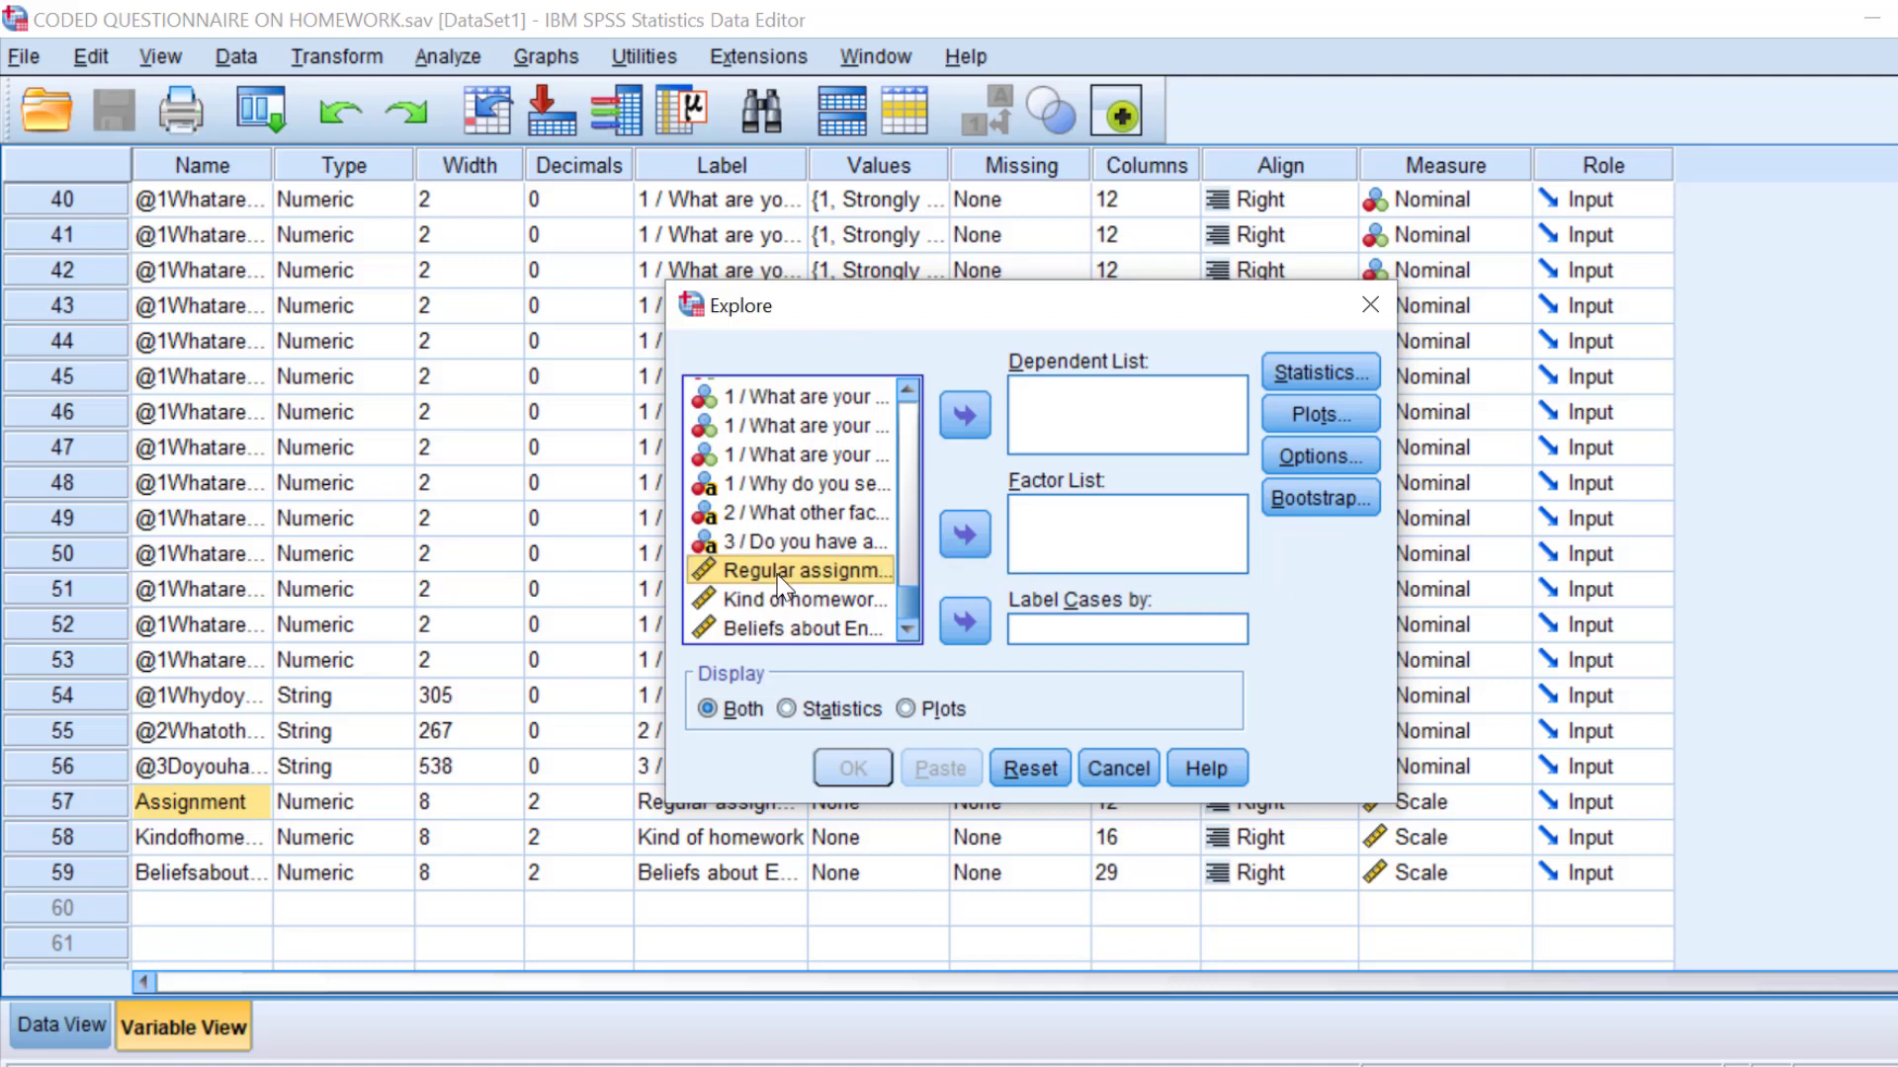
{"action": "left_click", "coordinate": [966, 413]}
{"action": "left_click", "coordinate": [1277, 413]}
{"action": "left_click", "coordinate": [909, 521]}
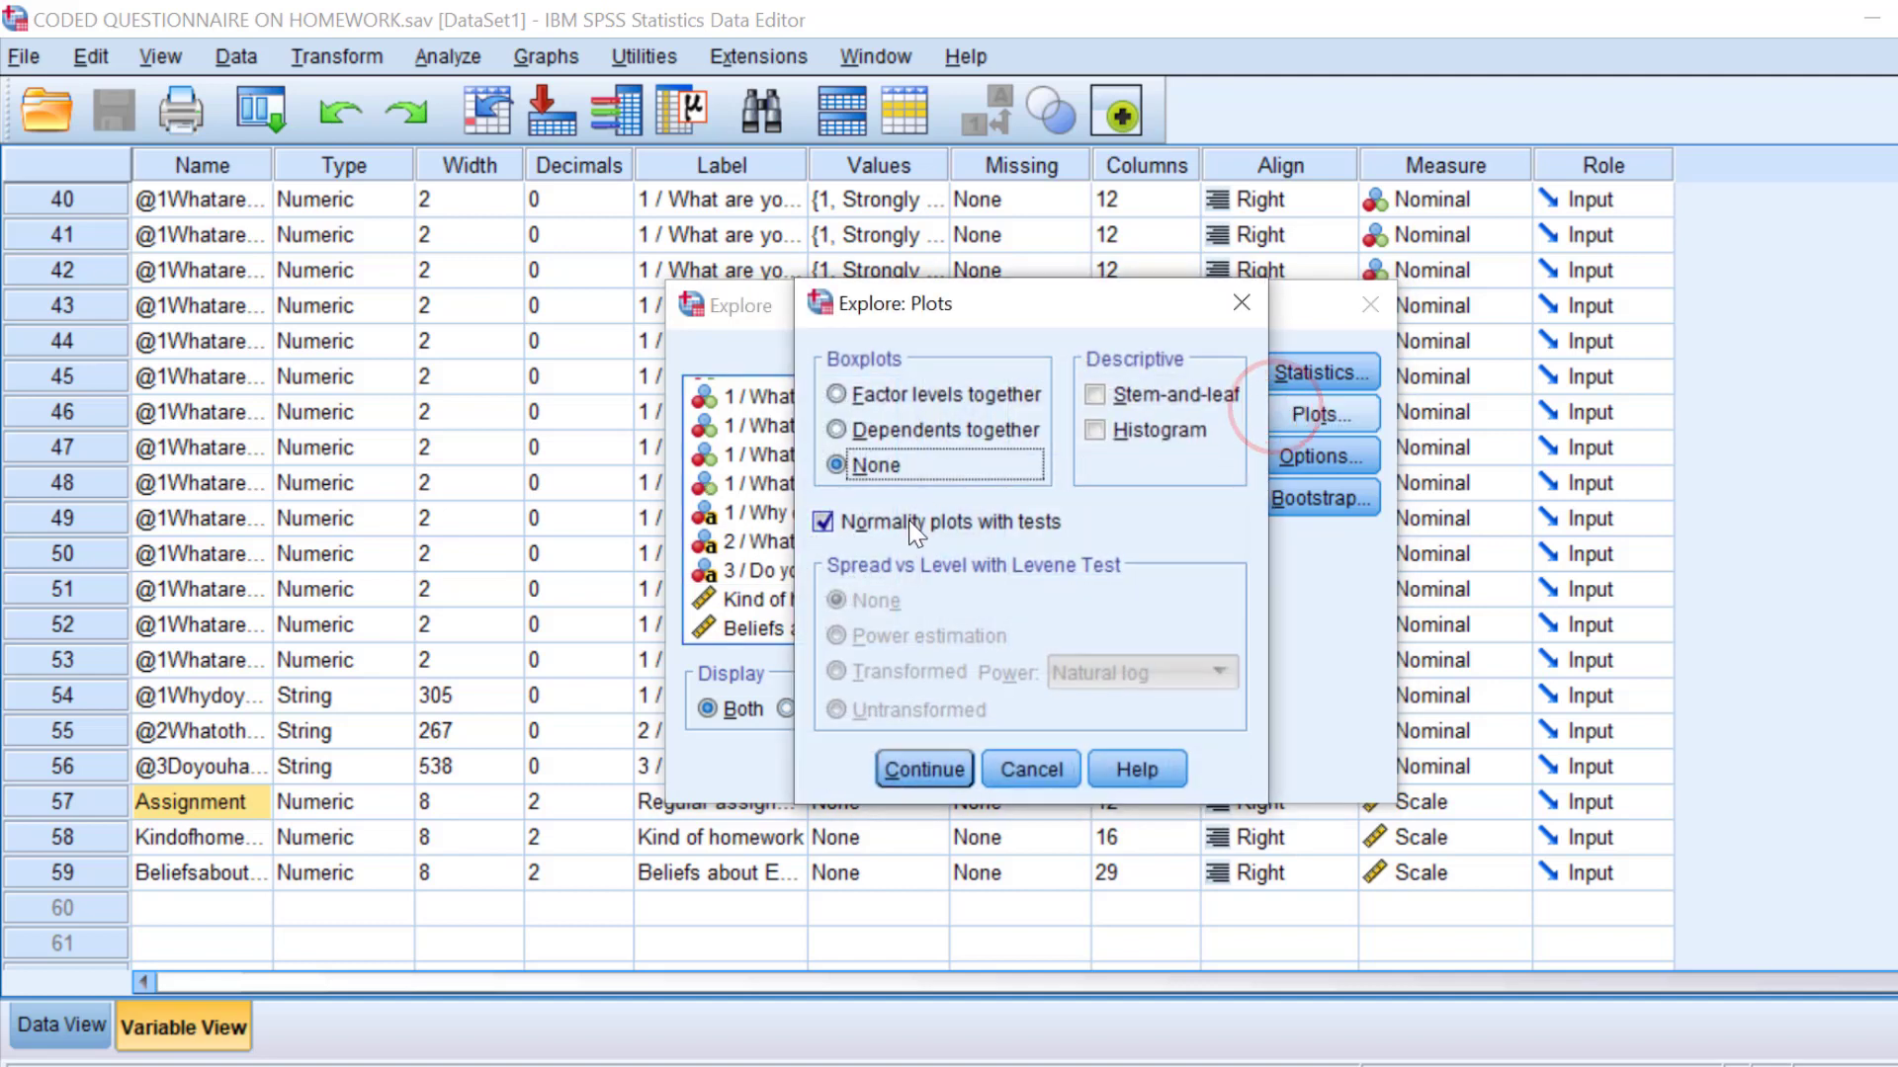
{"action": "left_click", "coordinate": [1235, 305]}
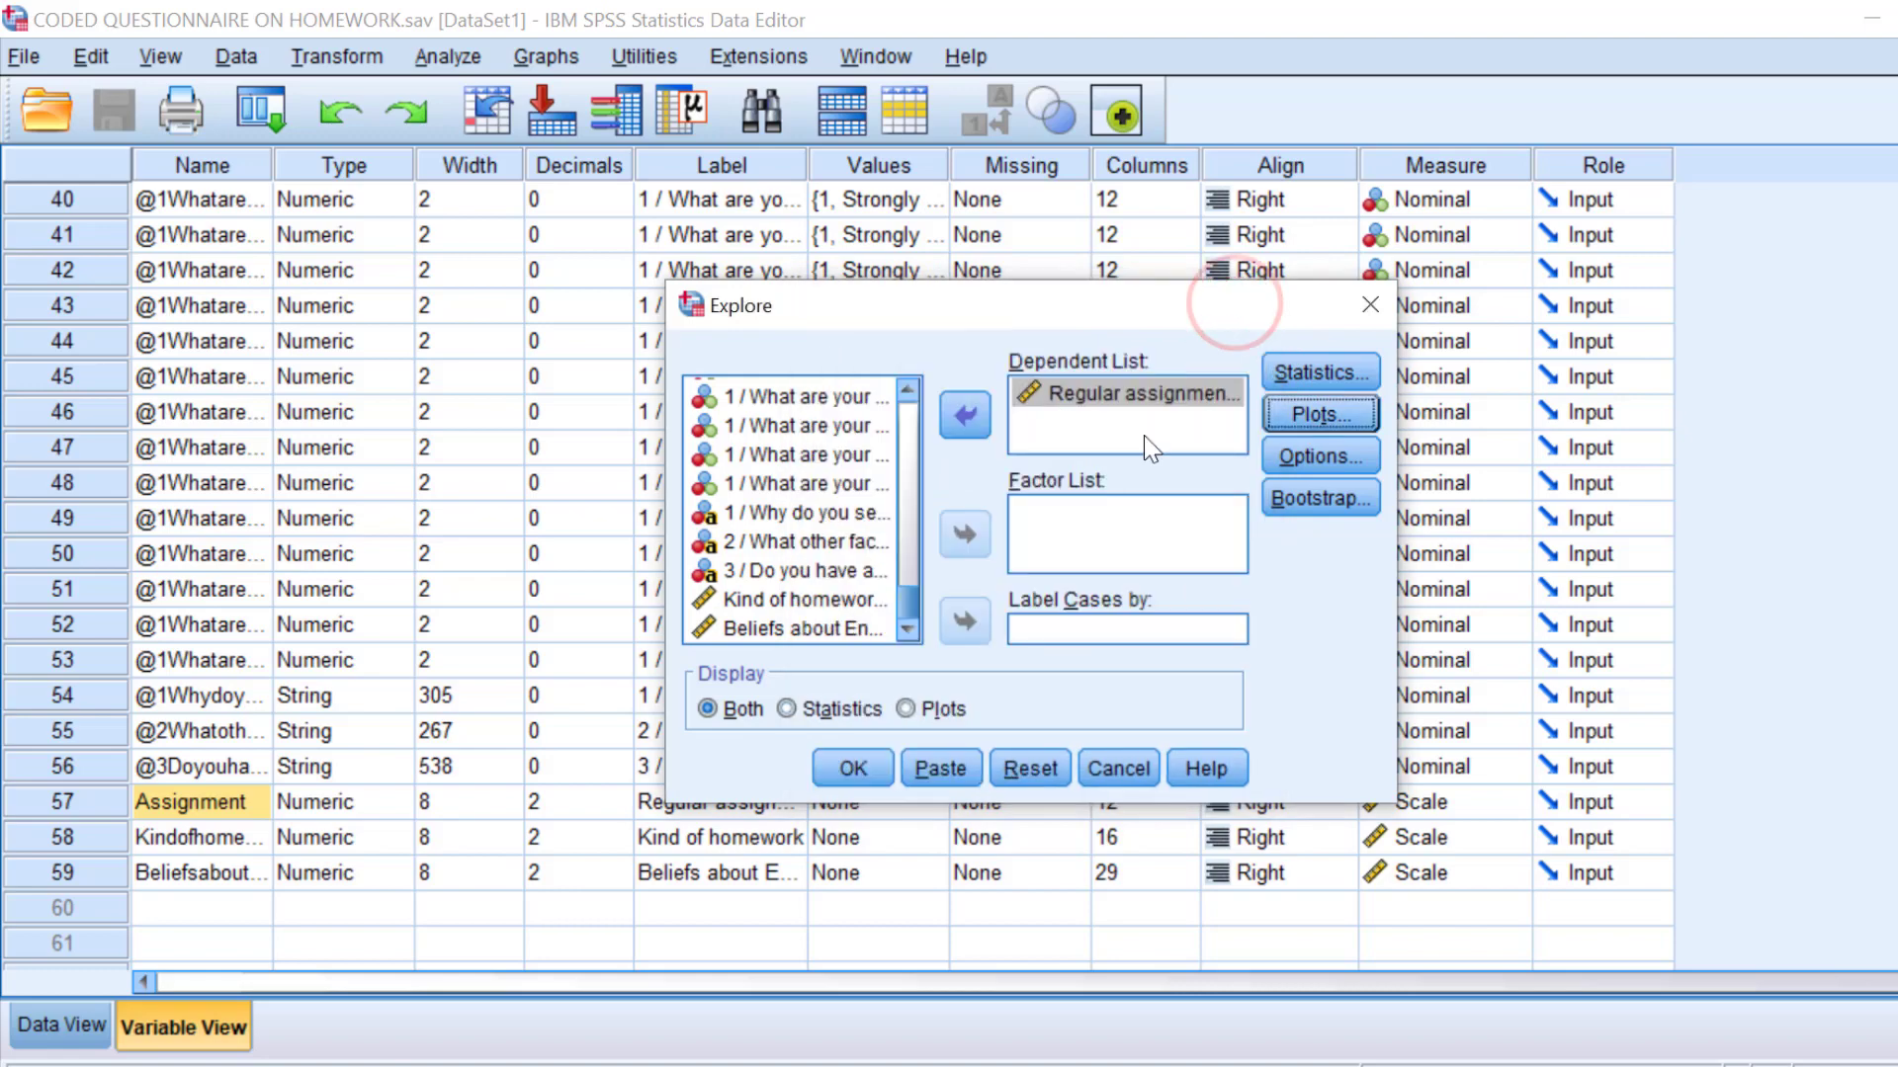
Run Explore and view the Regular assignment of homework Descriptives table, mean 3.8645.
{"action": "left_click", "coordinate": [852, 768]}
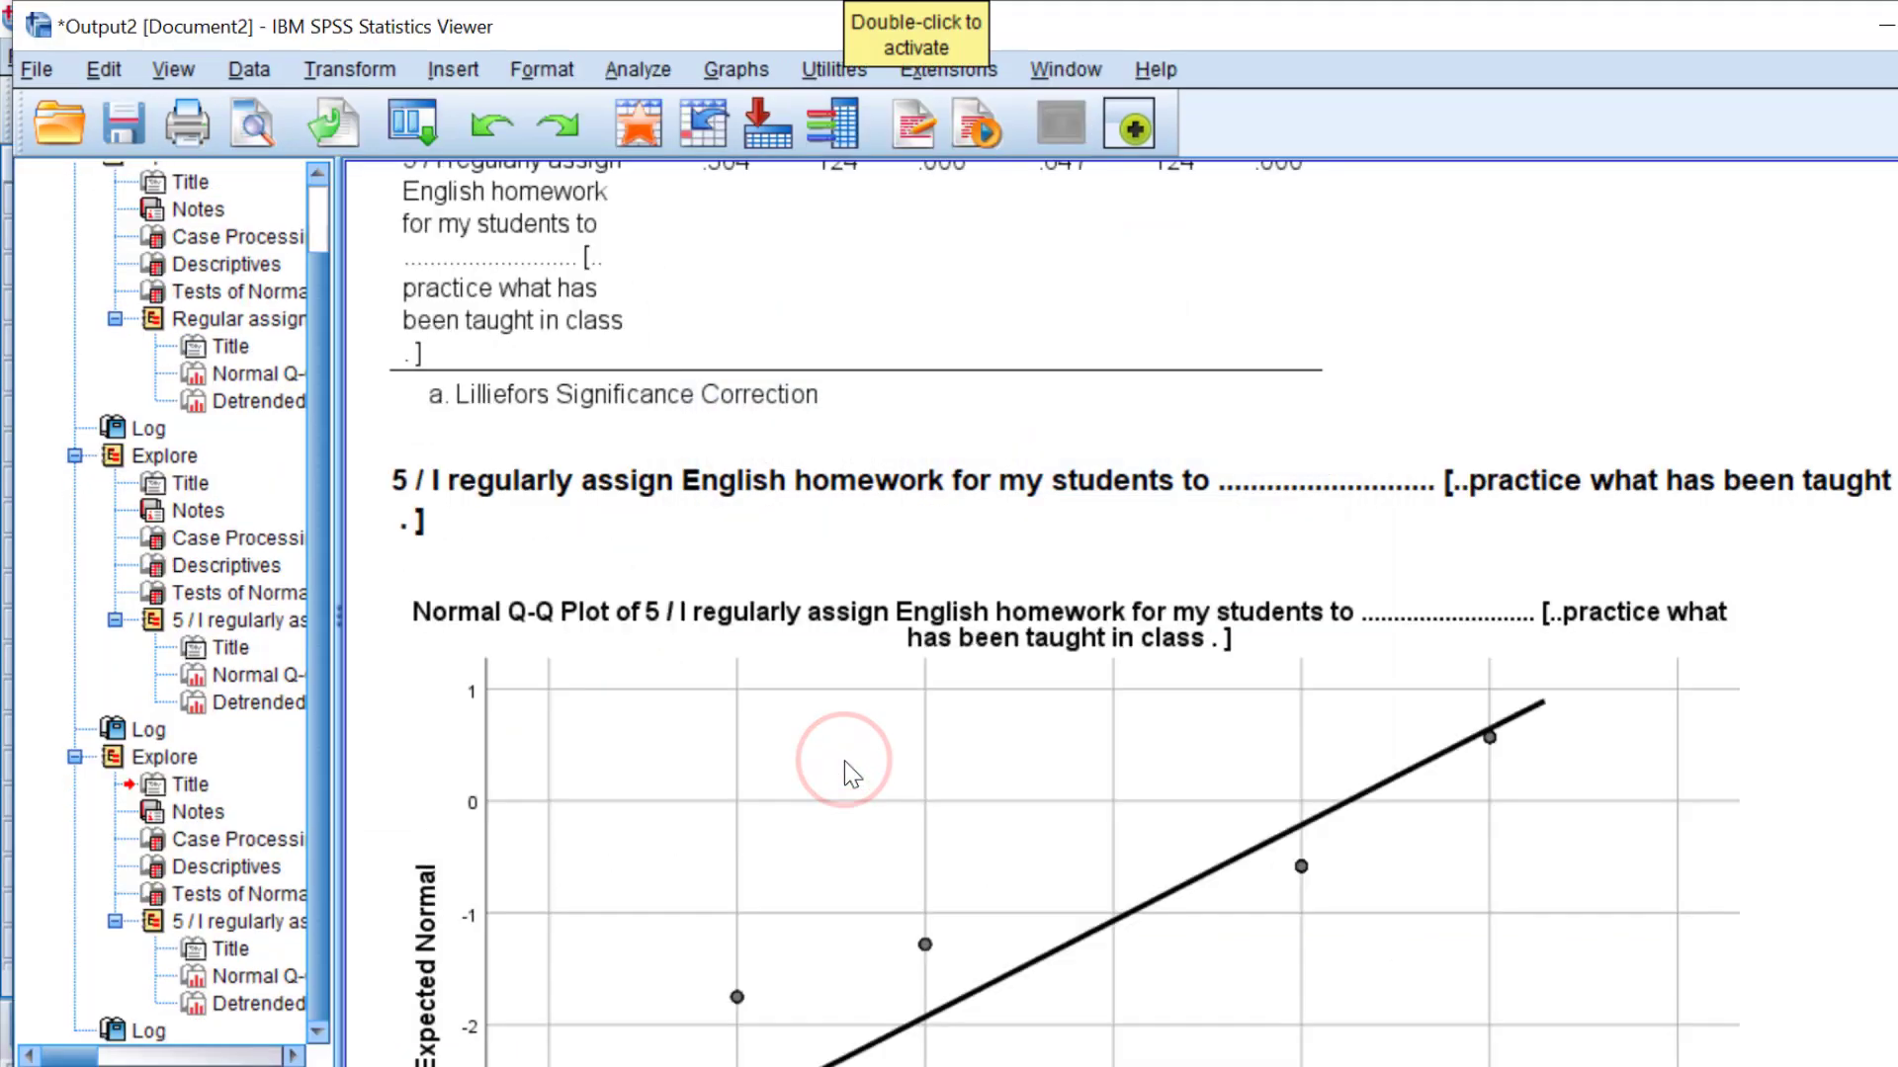
{"action": "scroll", "coordinate": [787, 686], "scroll_direction": "down", "scroll_amount": 3}
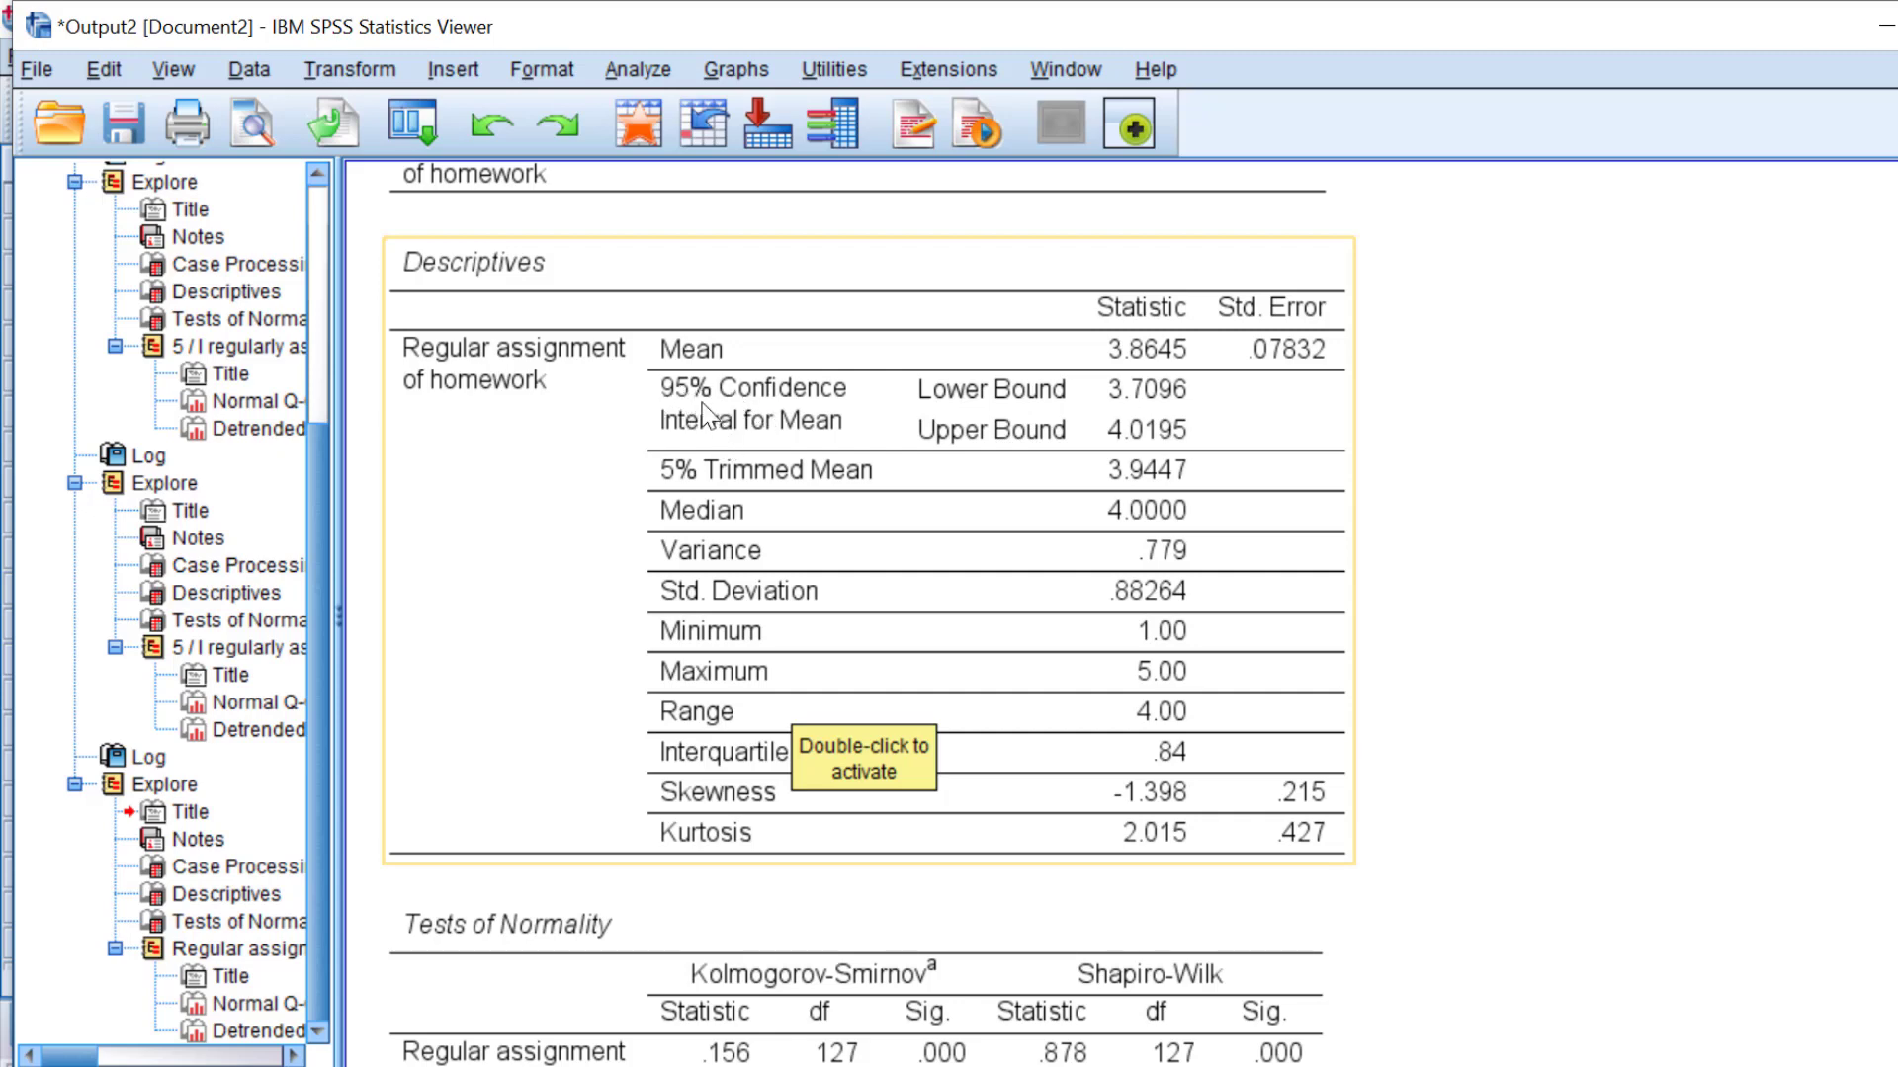
Return to the Data Editor and reopen the Explore dialog, checking its plot options.
{"action": "mouse_move", "coordinate": [776, 1000]}
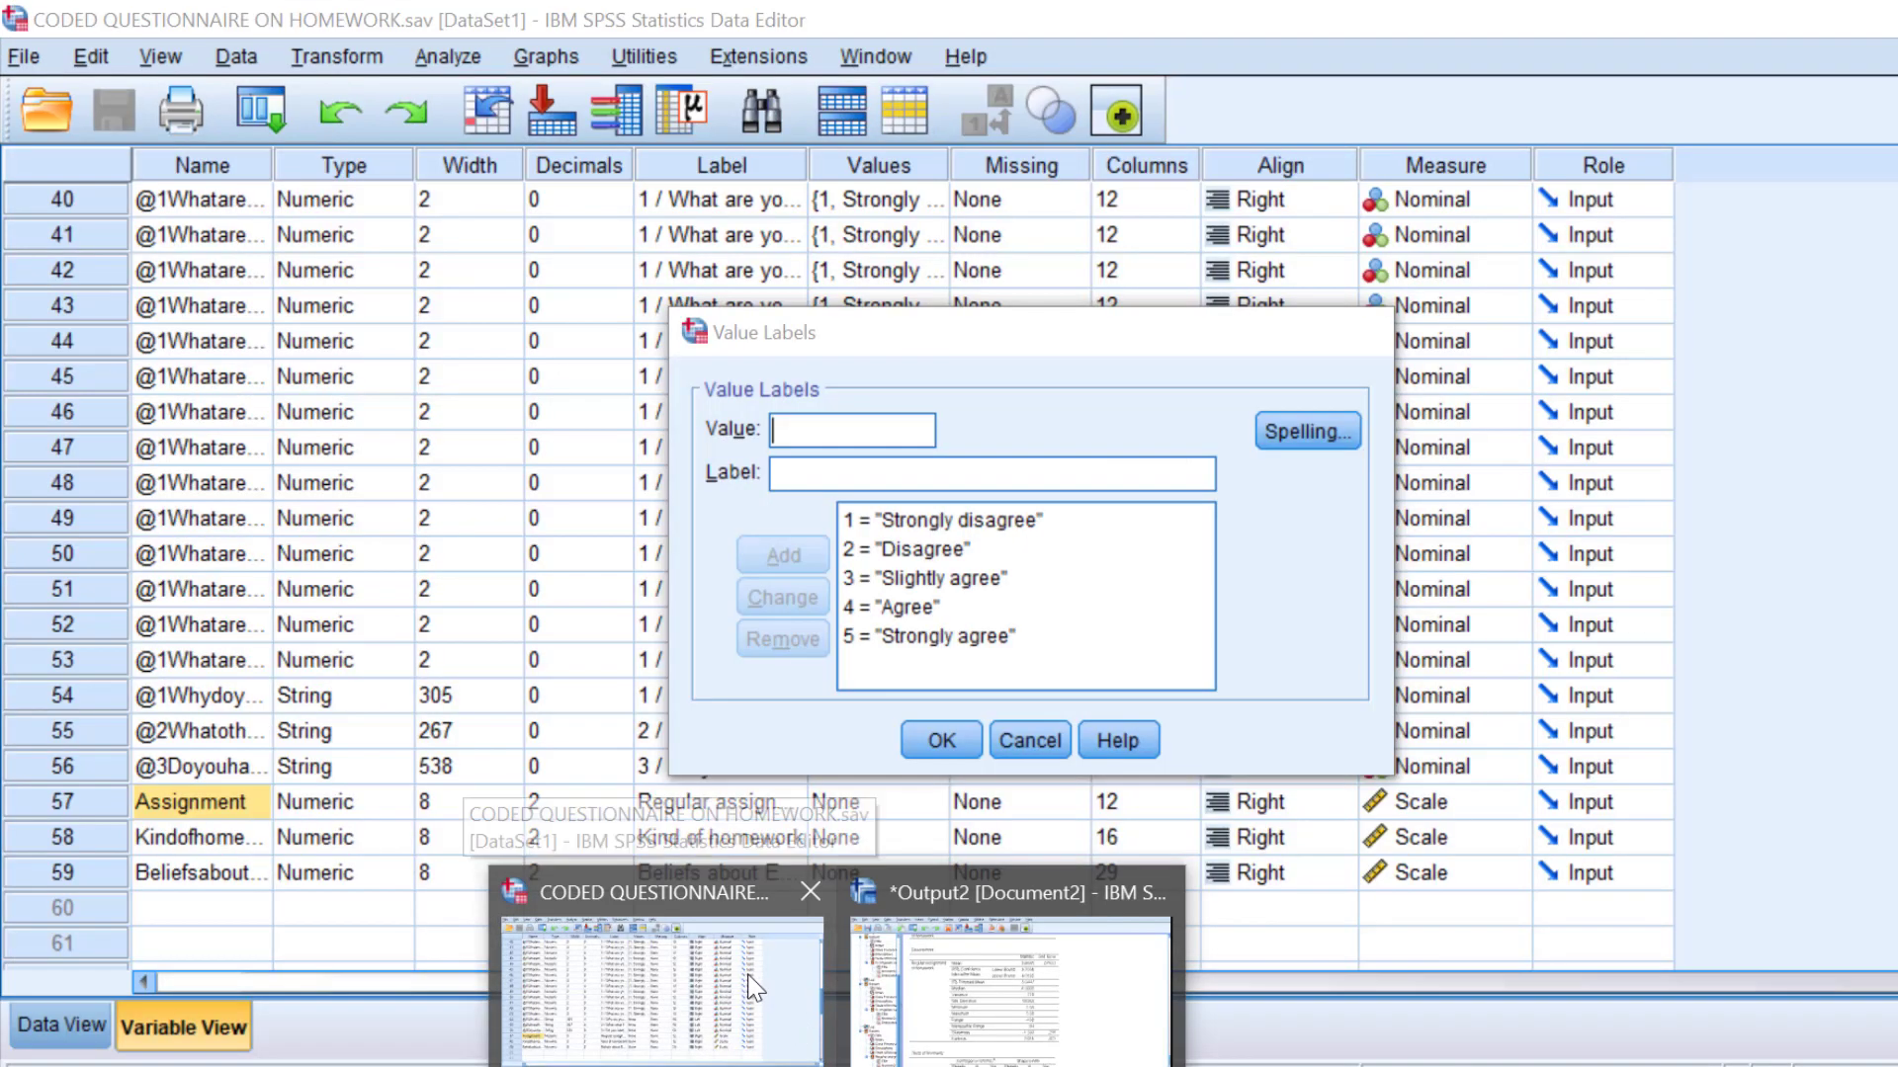
{"action": "left_click", "coordinate": [747, 975]}
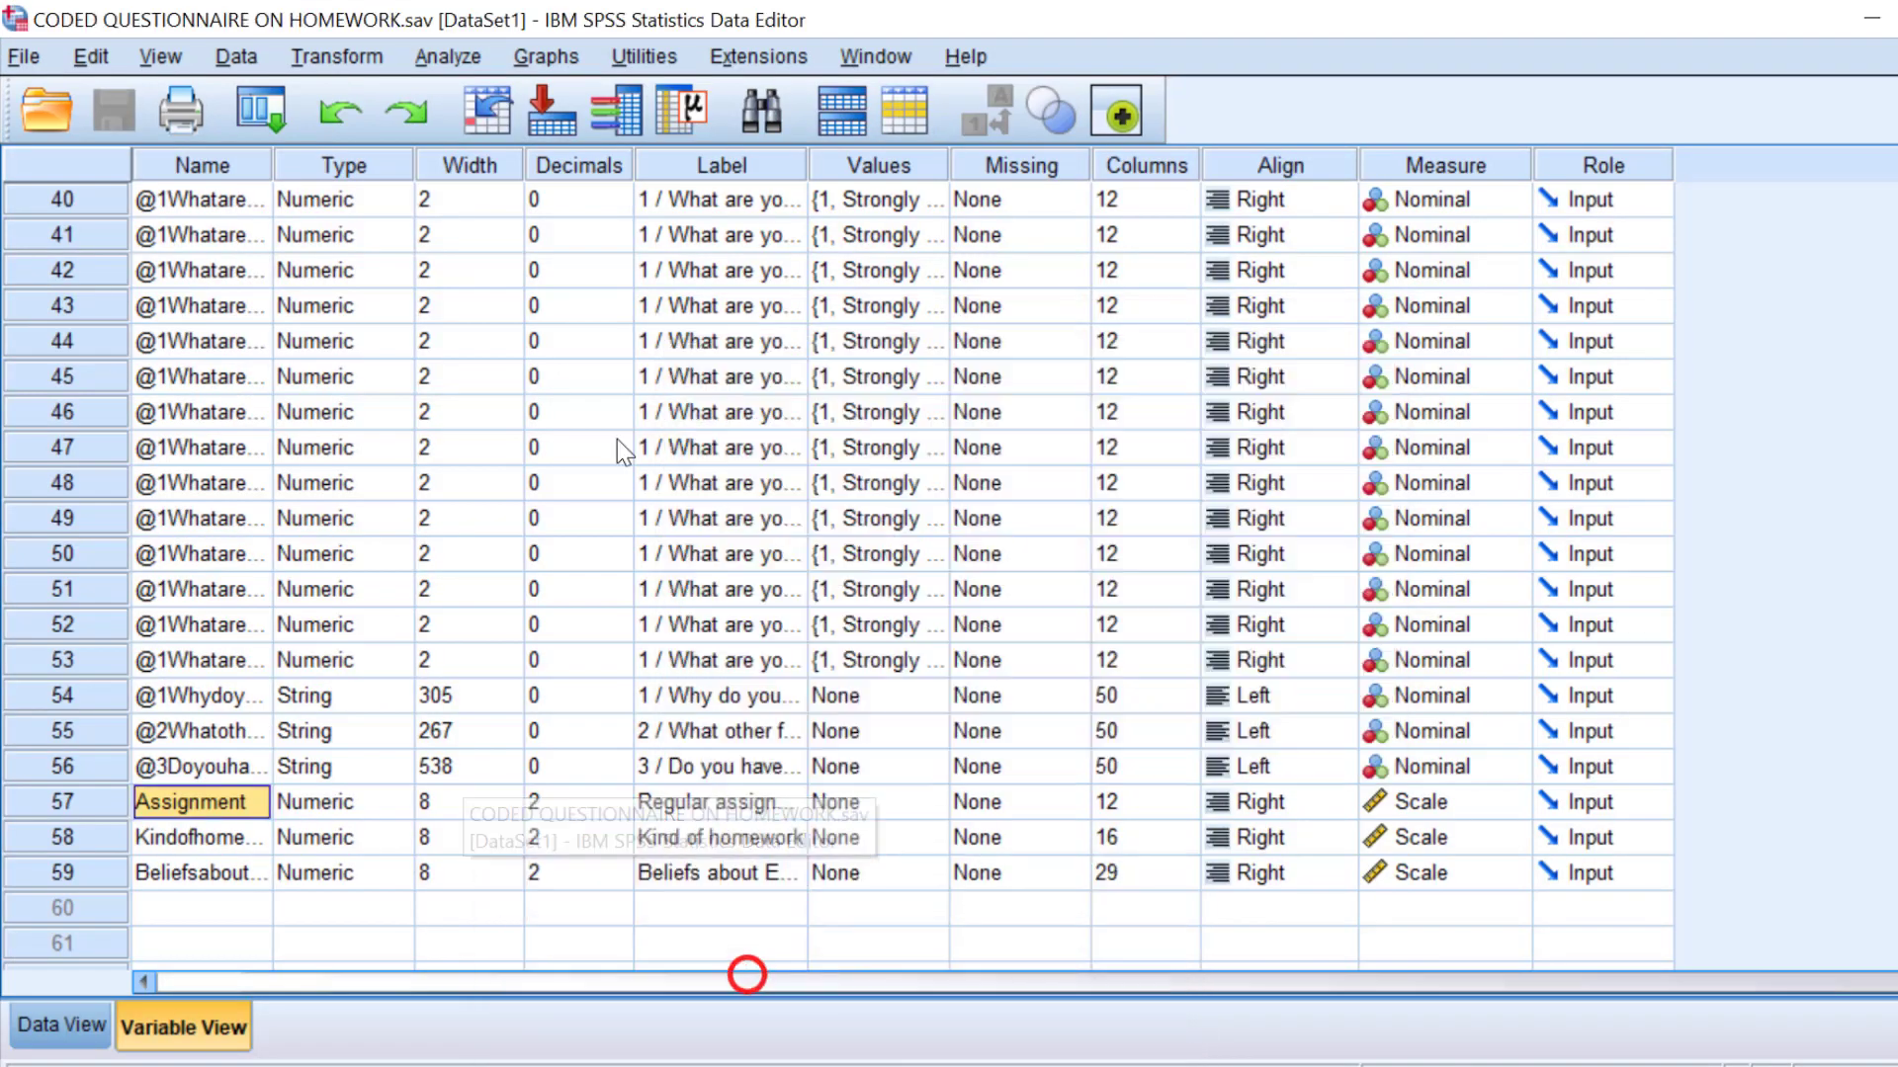
{"action": "left_click", "coordinate": [437, 56]}
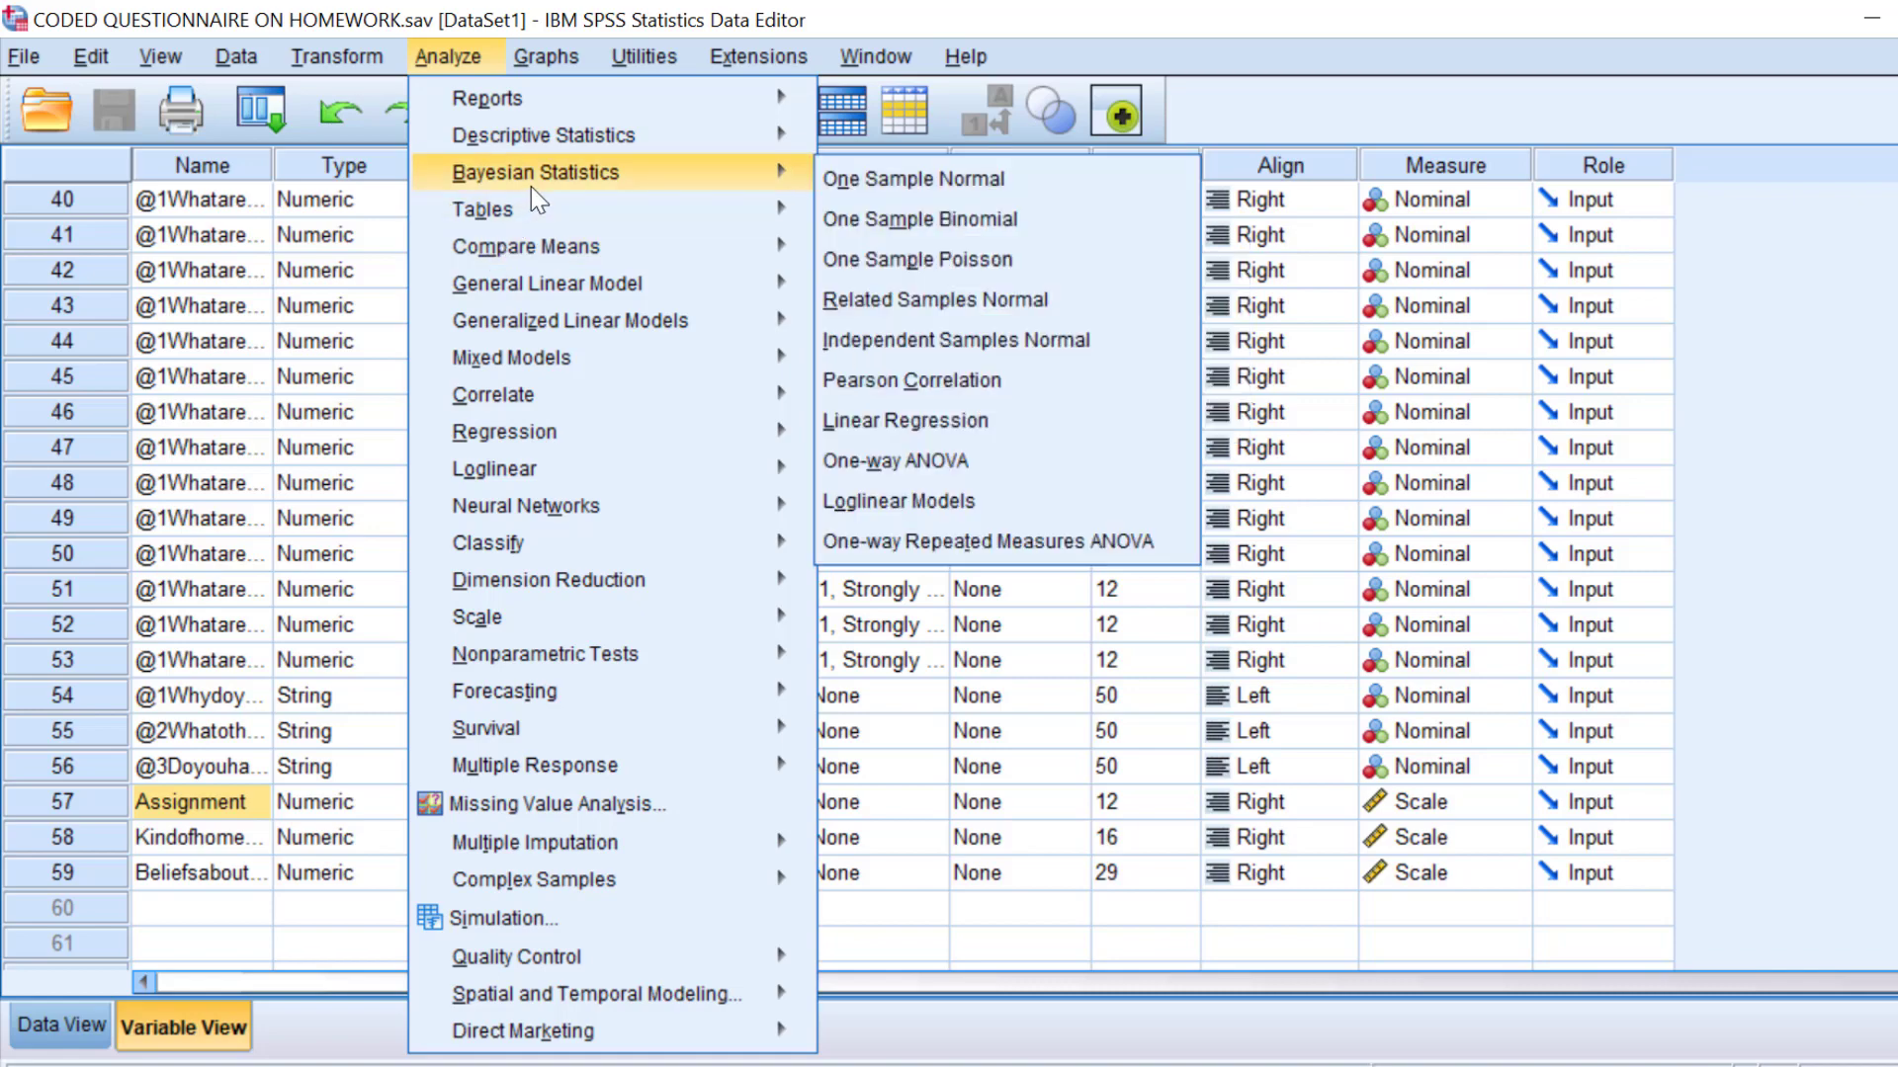
{"action": "mouse_move", "coordinate": [697, 134]}
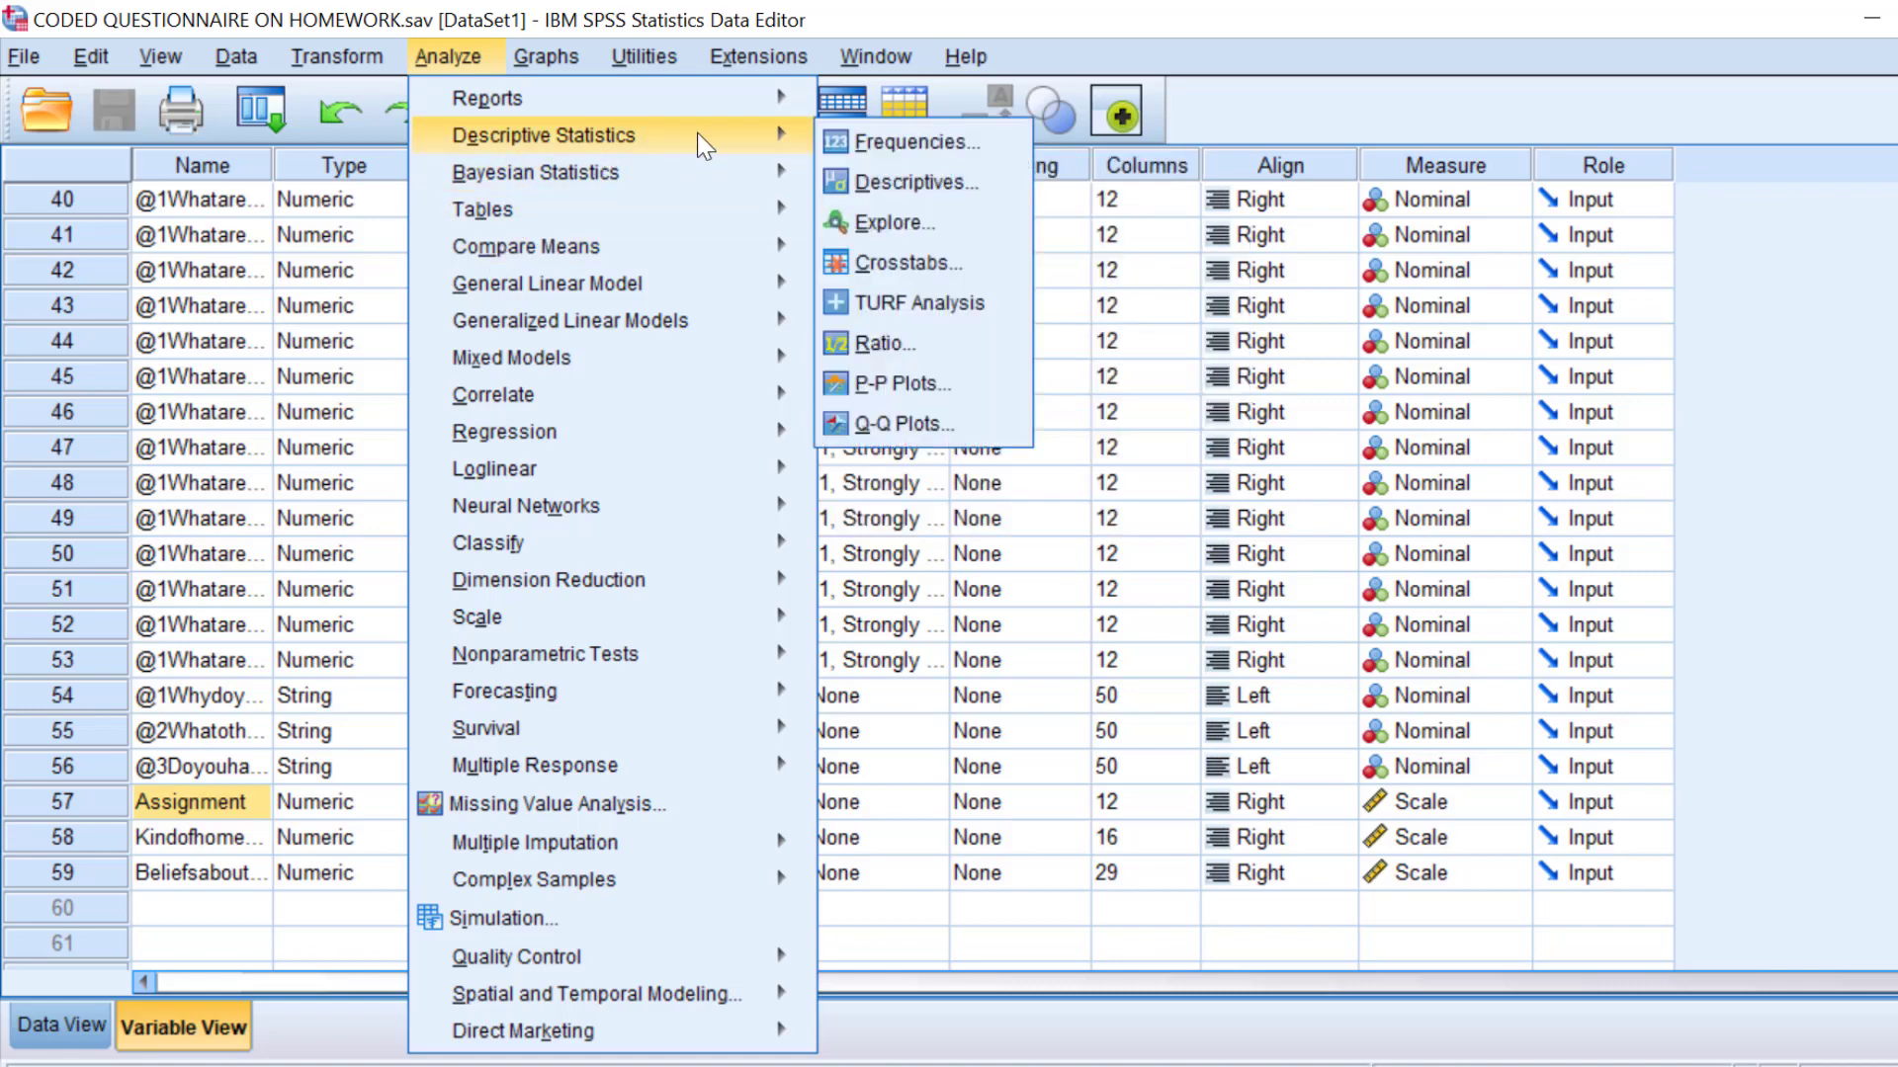
{"action": "left_click", "coordinate": [882, 217]}
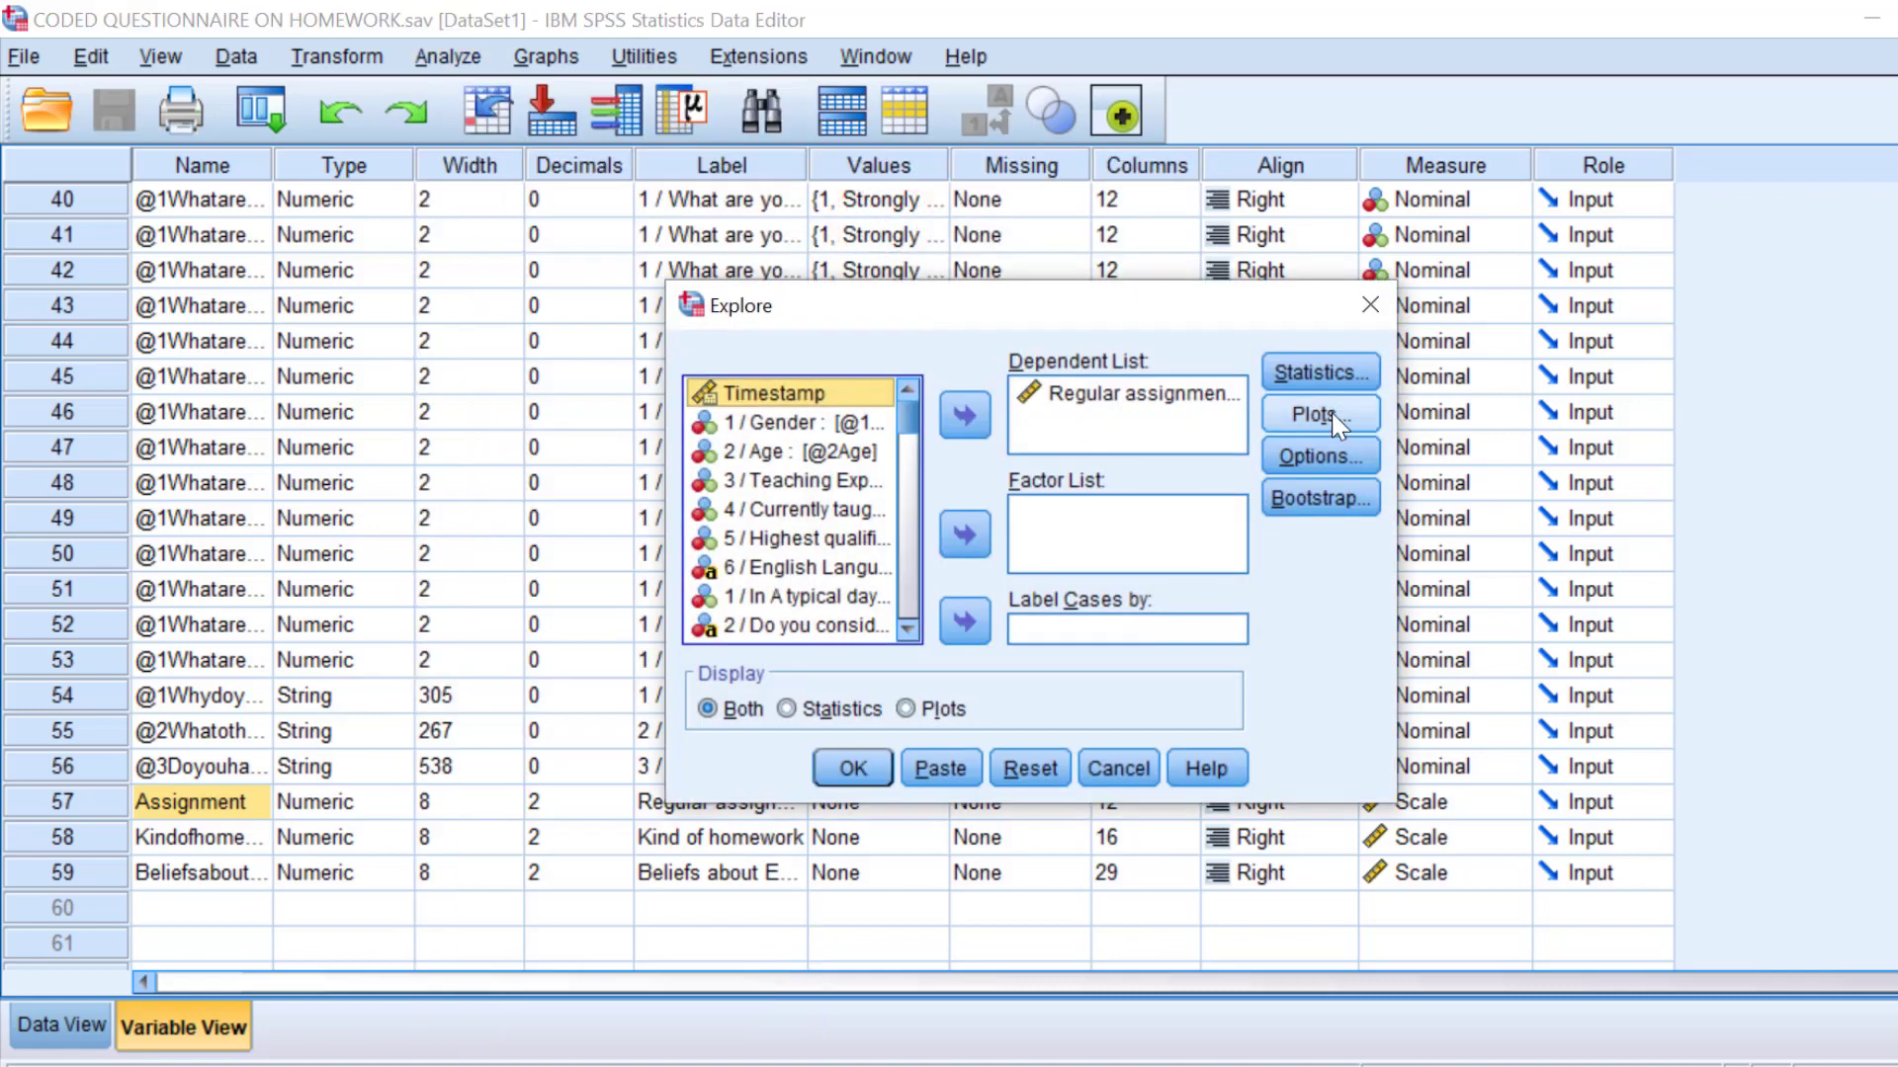
{"action": "left_click", "coordinate": [1331, 412]}
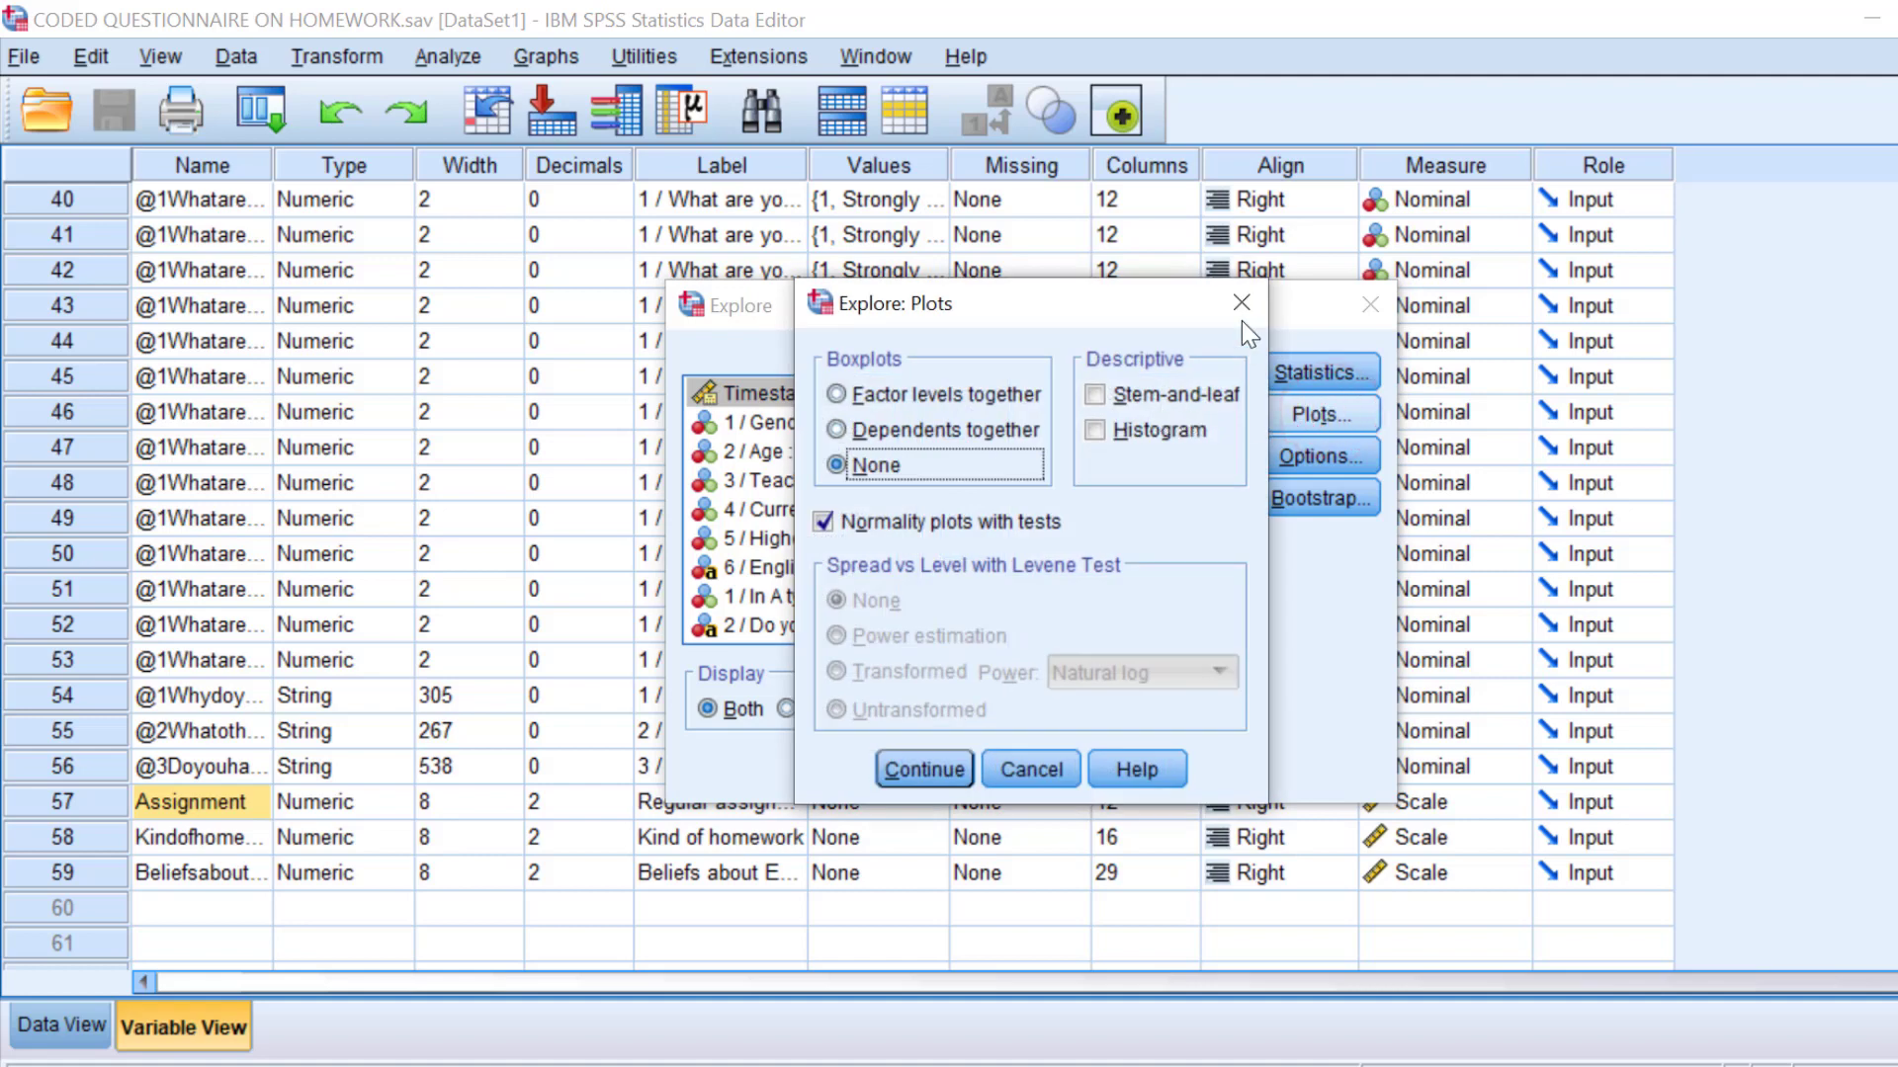
{"action": "left_click", "coordinate": [1241, 301]}
Set the mean confidence interval to 99% and rerun Explore.
{"action": "left_click", "coordinate": [1295, 366]}
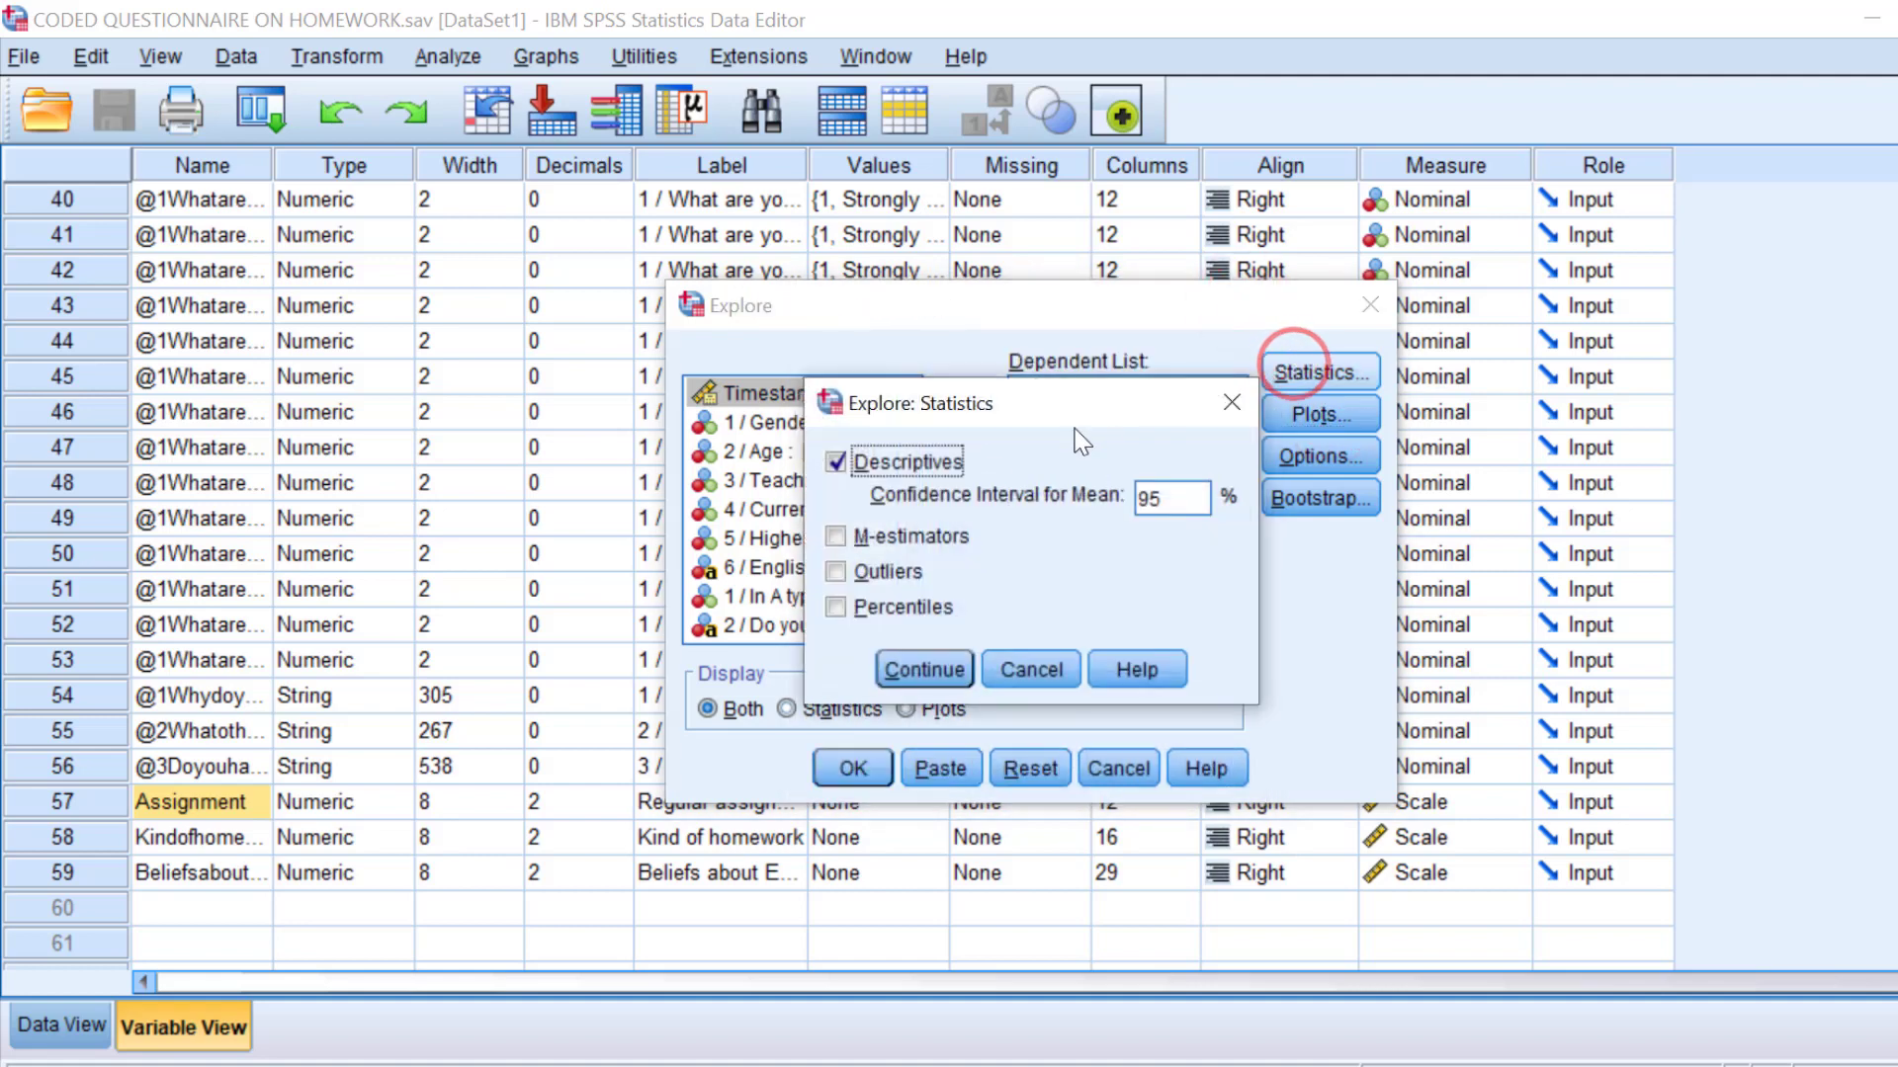
{"action": "left_click", "coordinate": [1151, 499]}
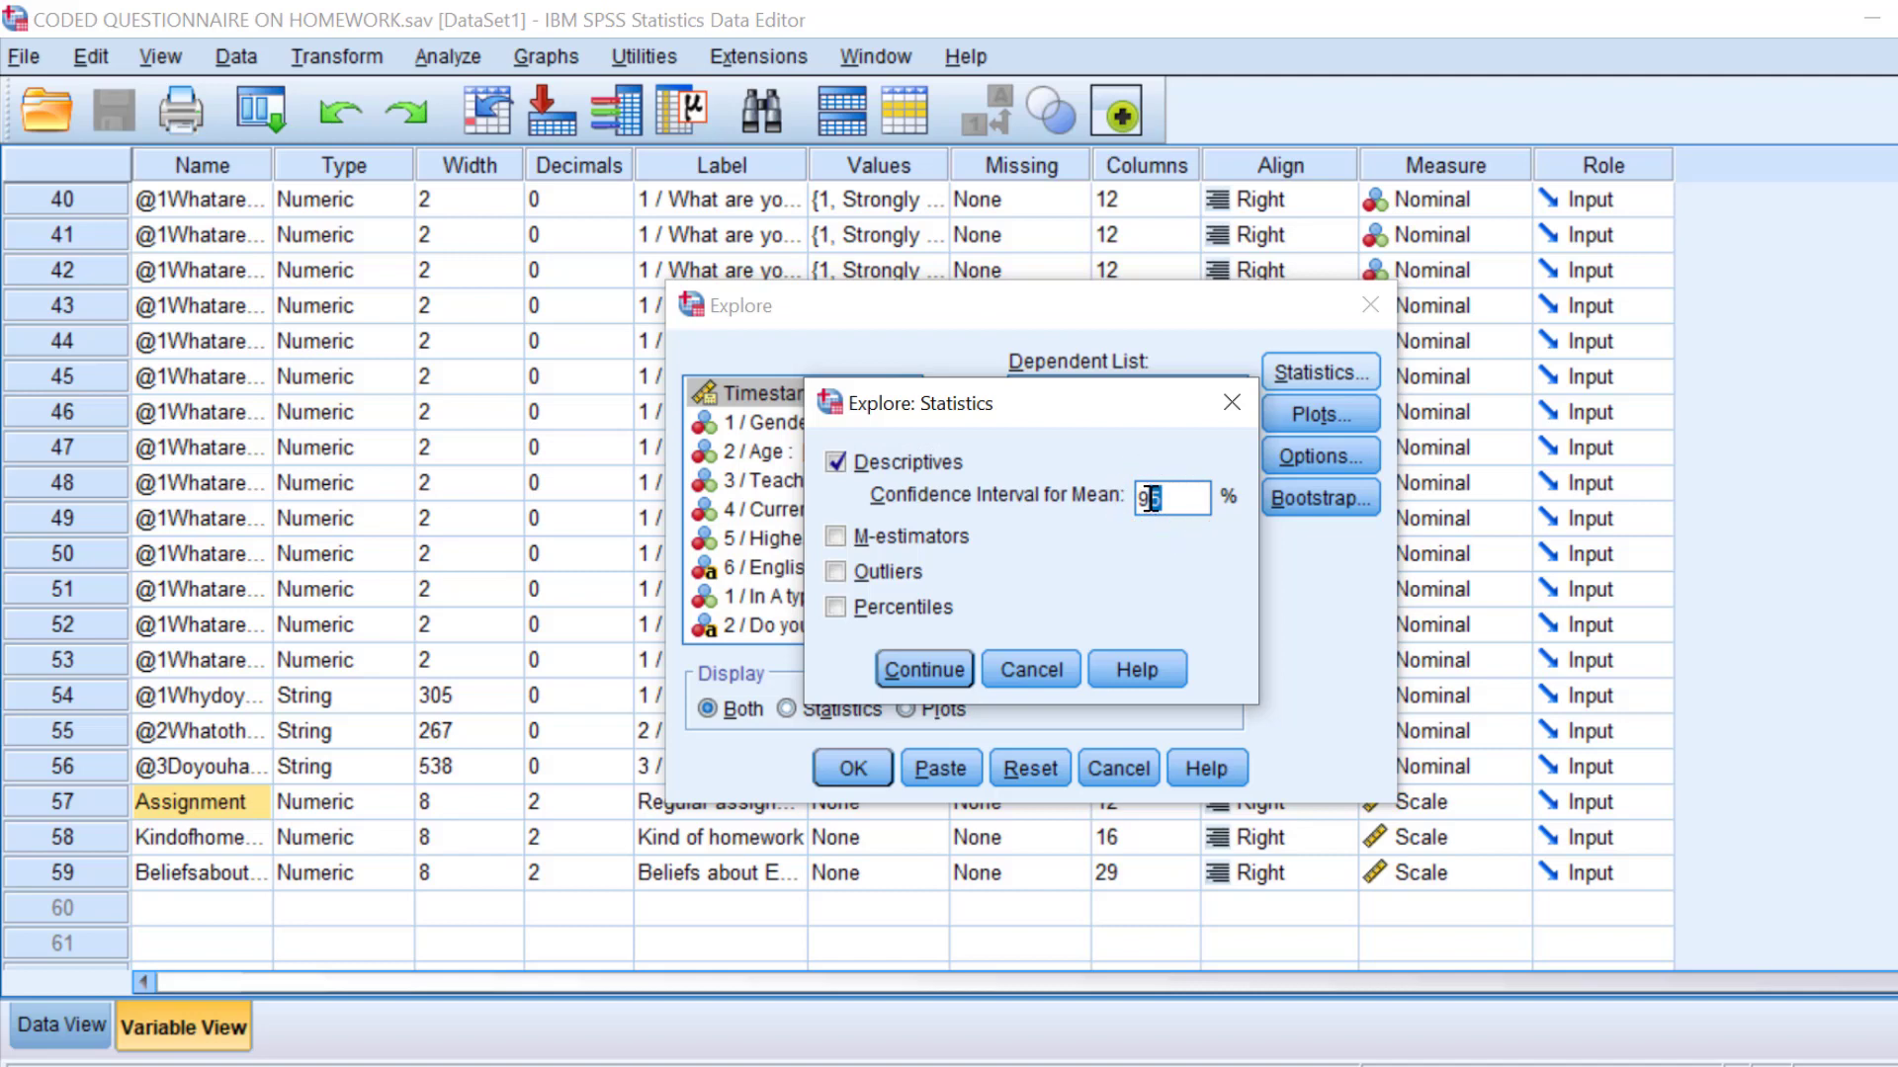
{"action": "type", "text": "9"}
{"action": "left_click", "coordinate": [927, 652]}
{"action": "left_click", "coordinate": [847, 759]}
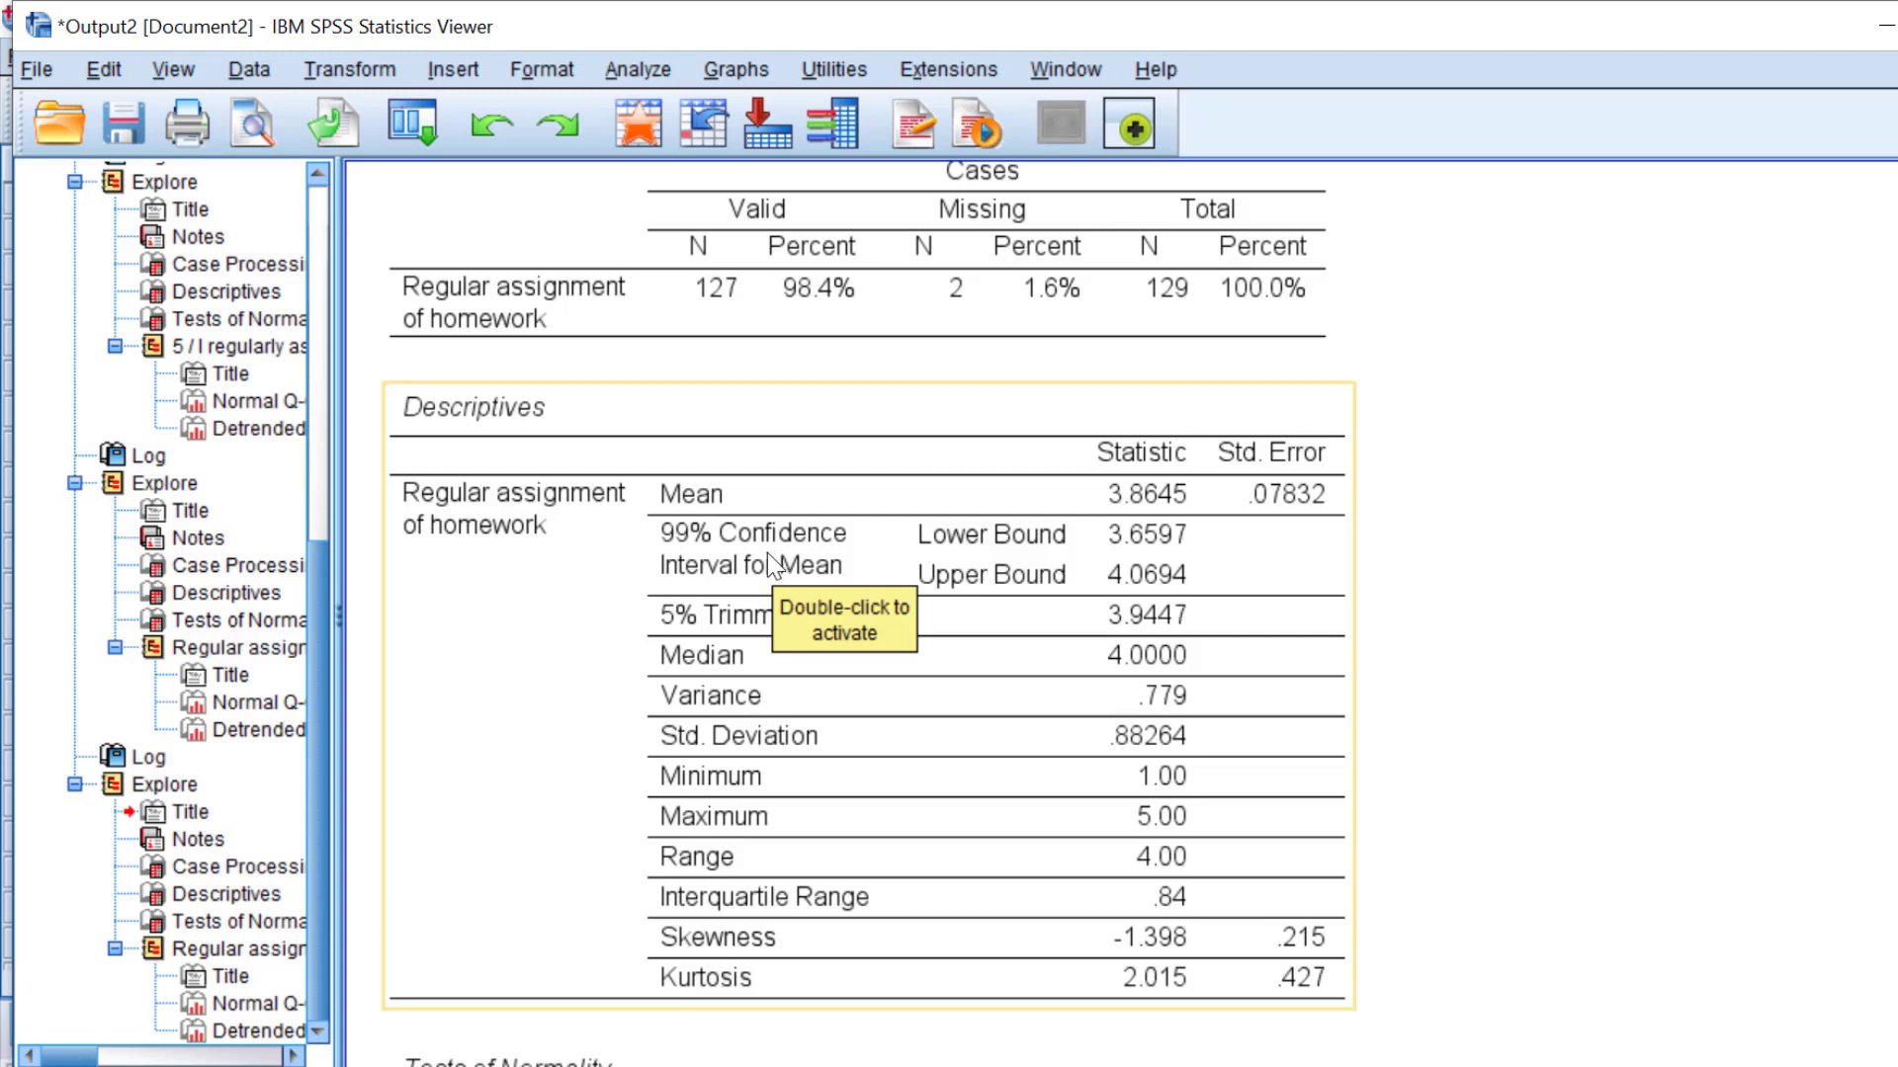
Copy the Regular assignment of homework Descriptives table with the 99% interval 3.6597–4.0694.
{"action": "scroll", "coordinate": [767, 553], "scroll_direction": "down", "scroll_amount": 3}
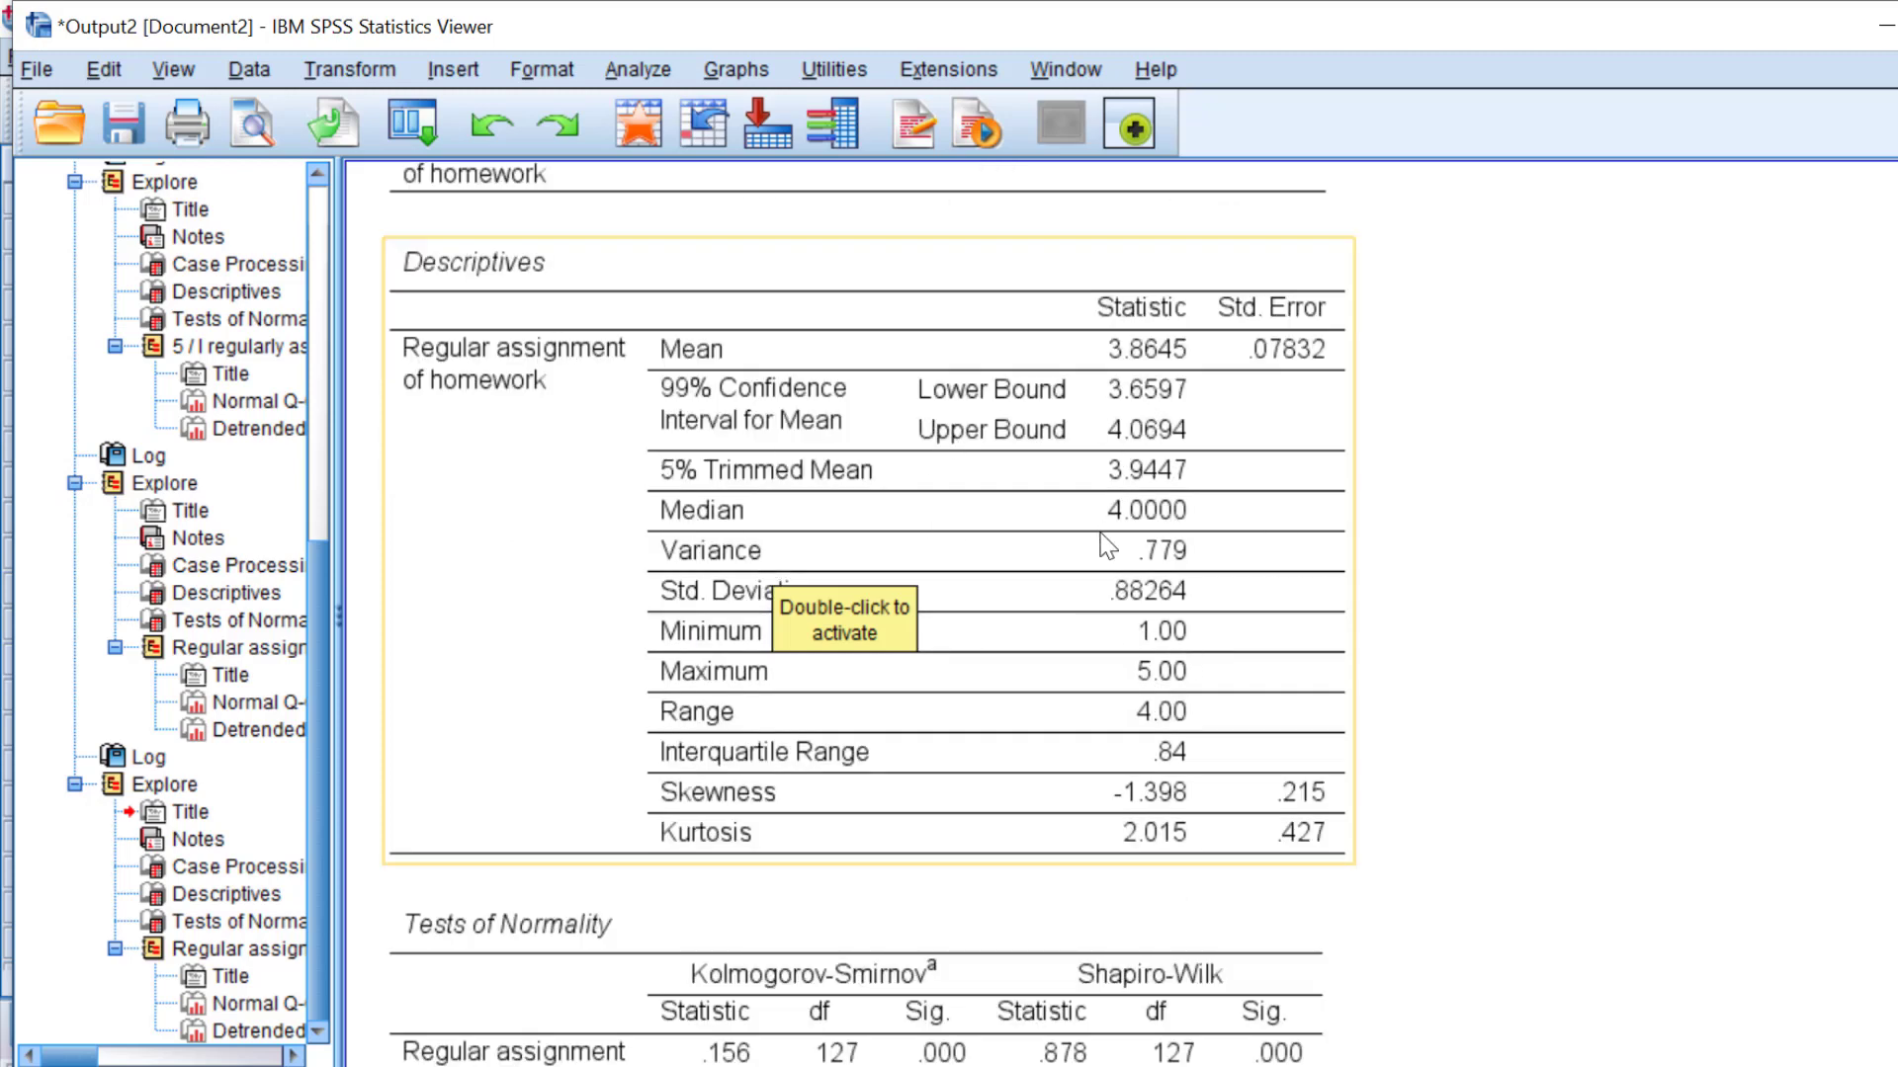
{"action": "right_click", "coordinate": [668, 255]}
{"action": "left_click", "coordinate": [720, 318]}
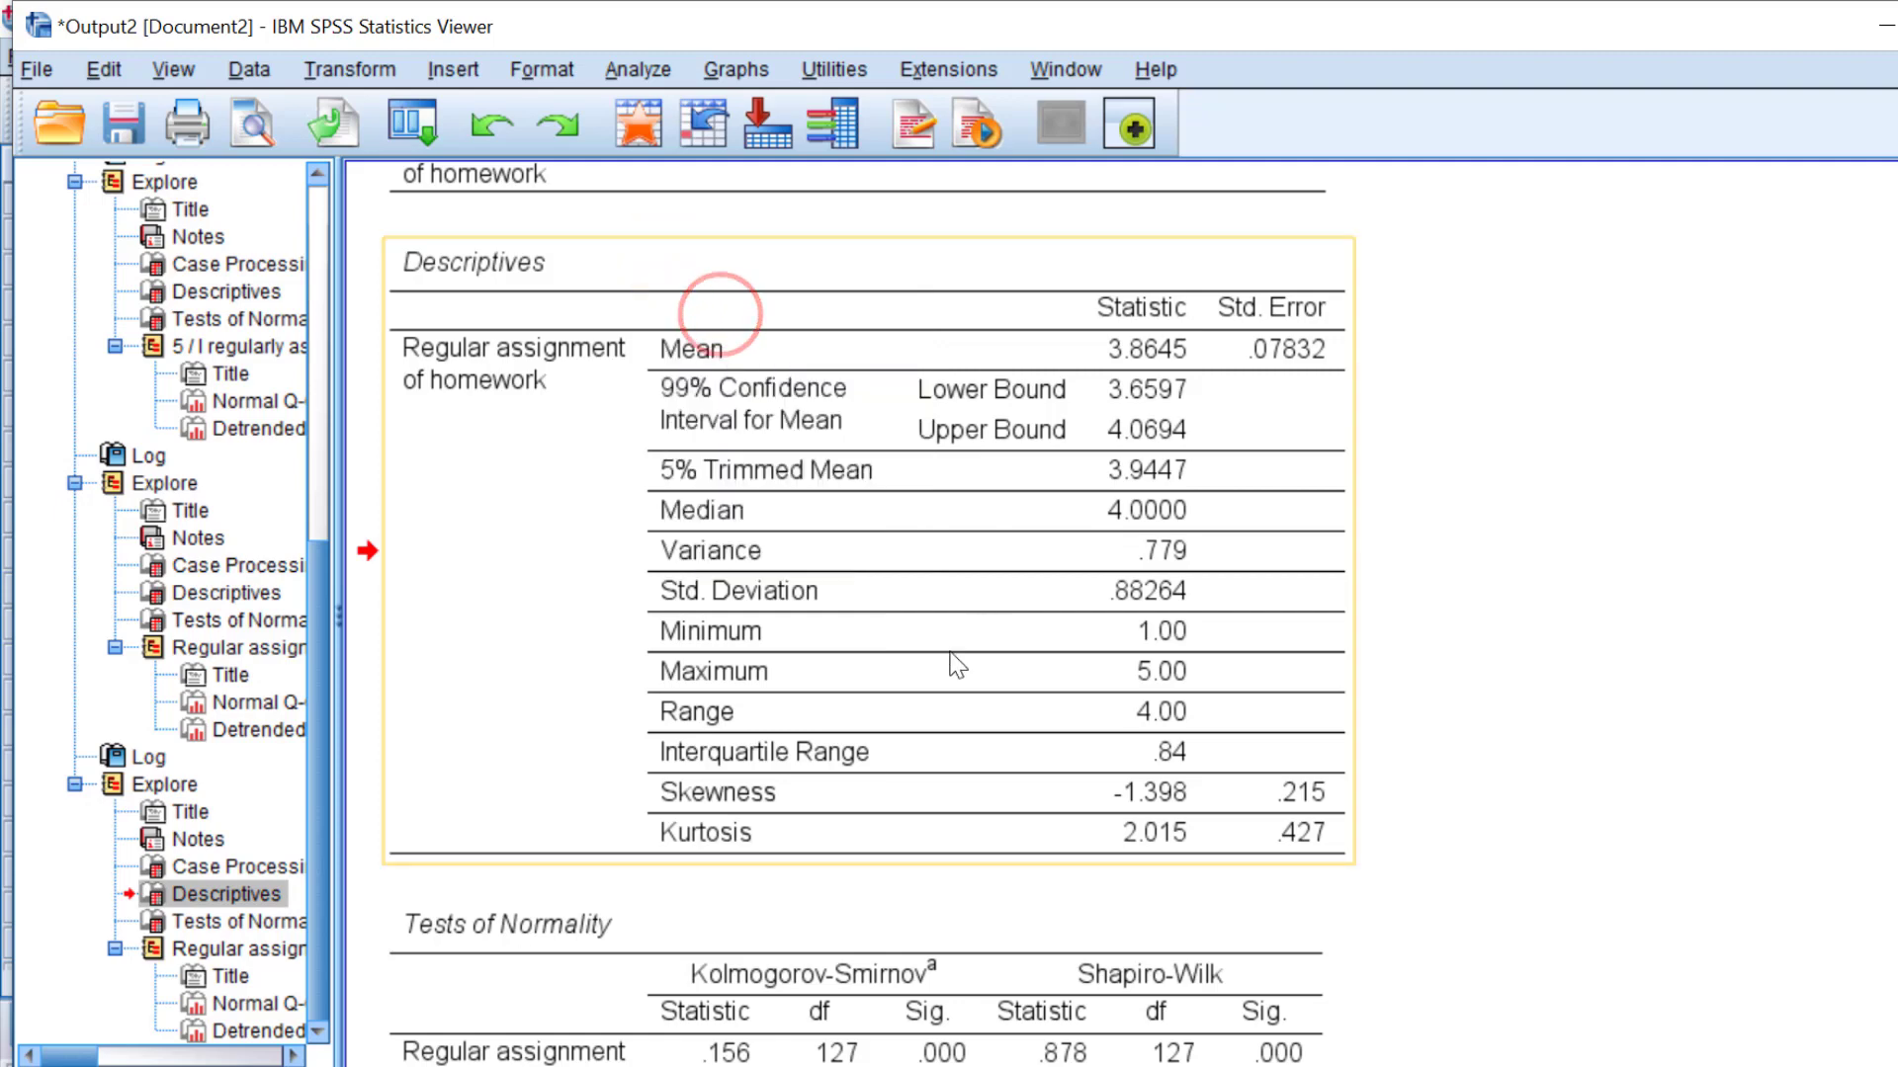